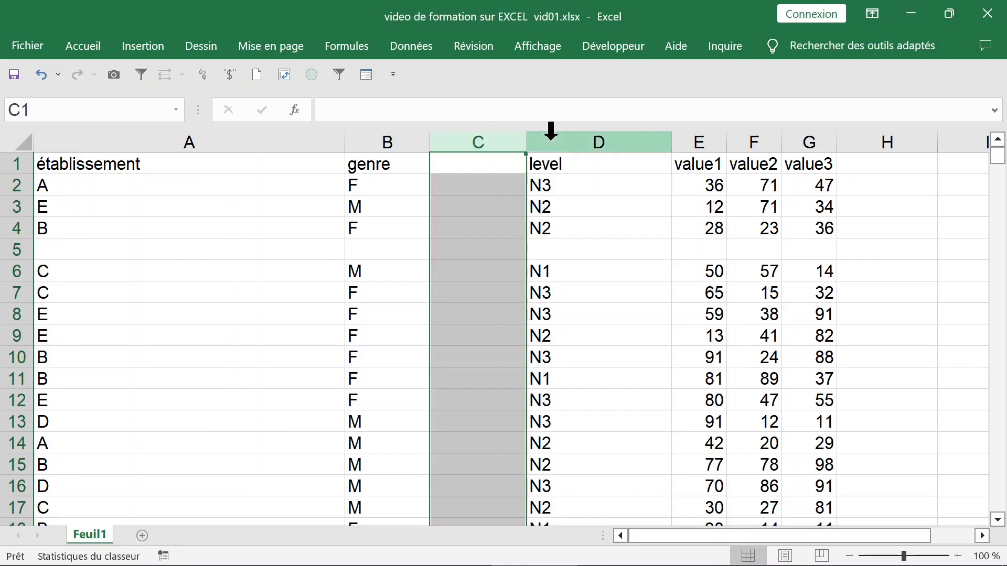
left_click(588, 247)
left_click(506, 242)
left_click(476, 139)
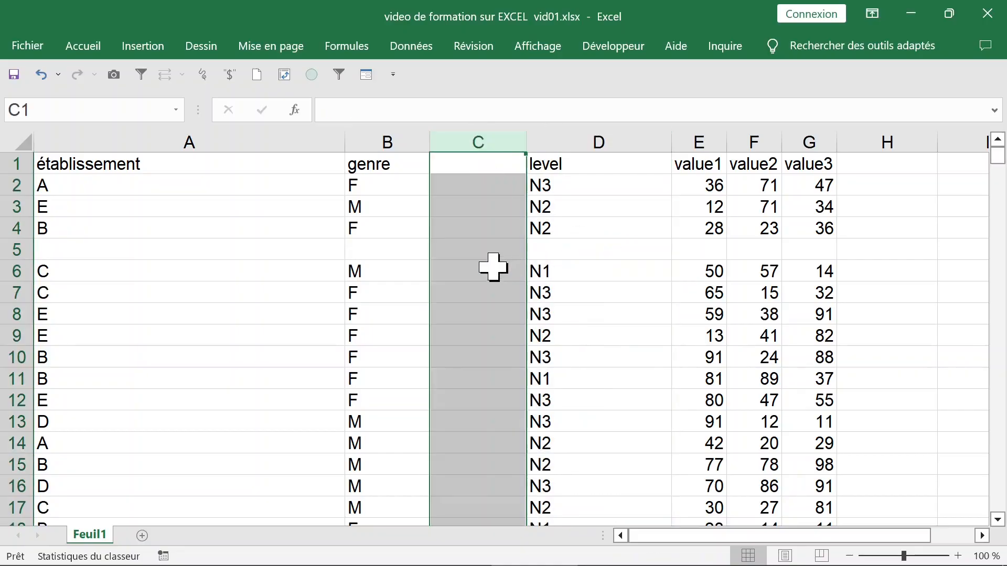
Delete the entire empty column C starting from cell C3, and undo the deletion.
left_click(641, 231)
left_click(484, 204)
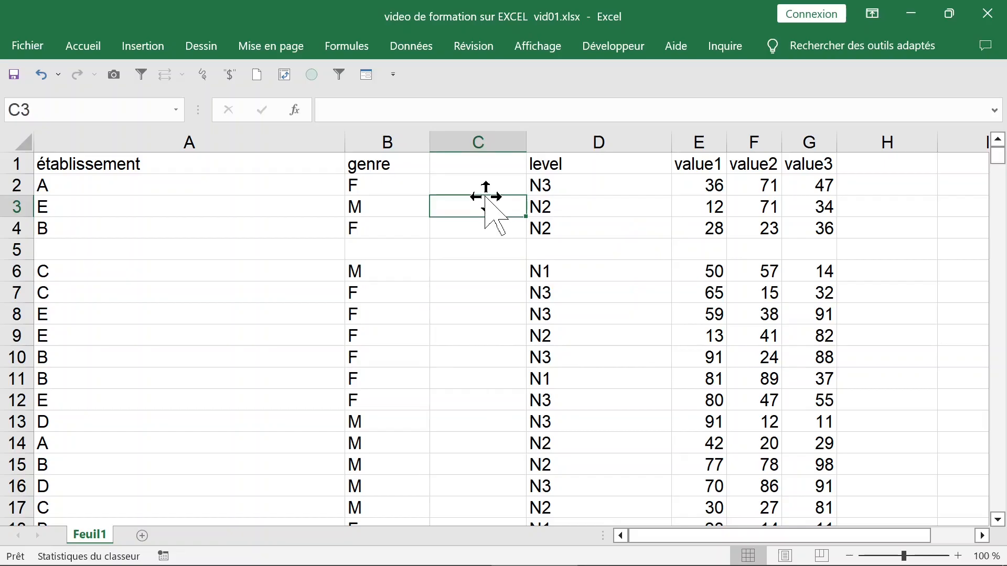
key("ctrl+minus")
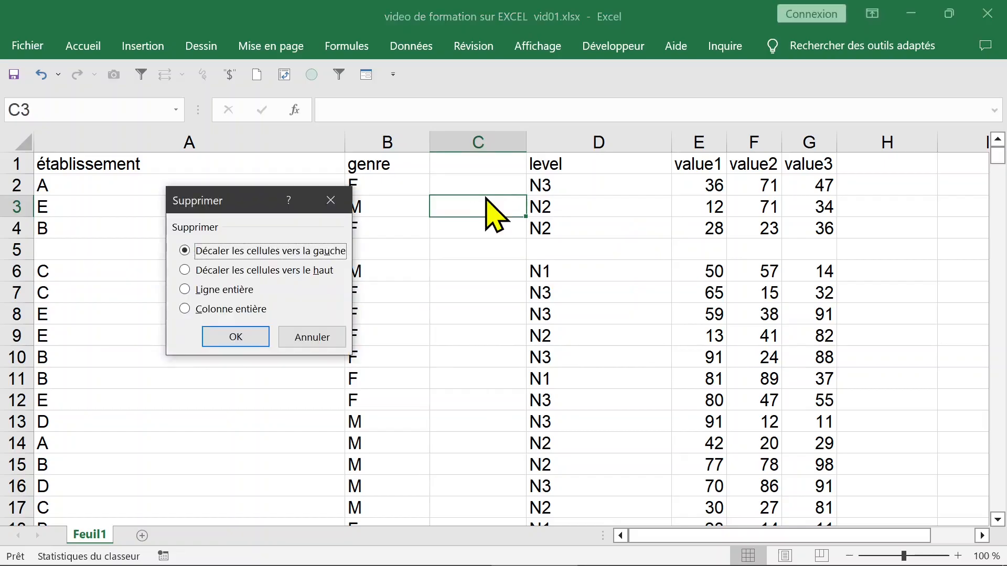
left_click(246, 313)
left_click(234, 336)
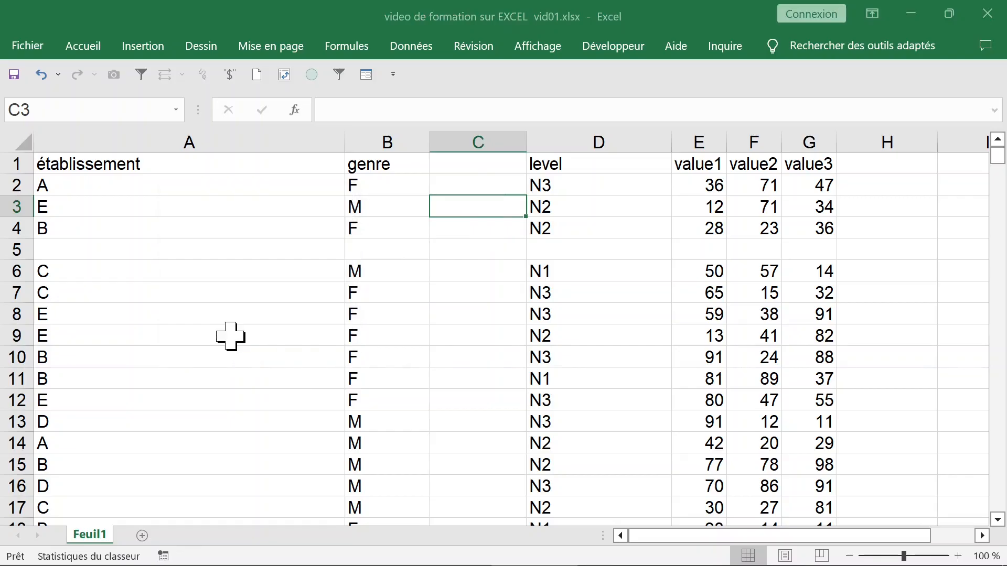
left_click(41, 74)
Delete the empty column C between the genre and level columns.
left_click(471, 185)
left_click_drag(469, 167, 462, 482)
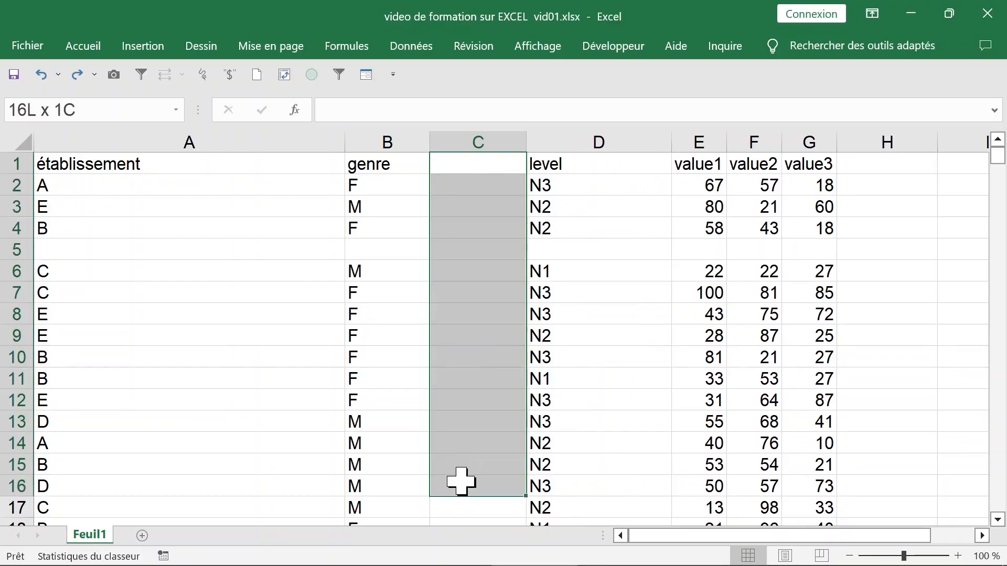
left_click(468, 339)
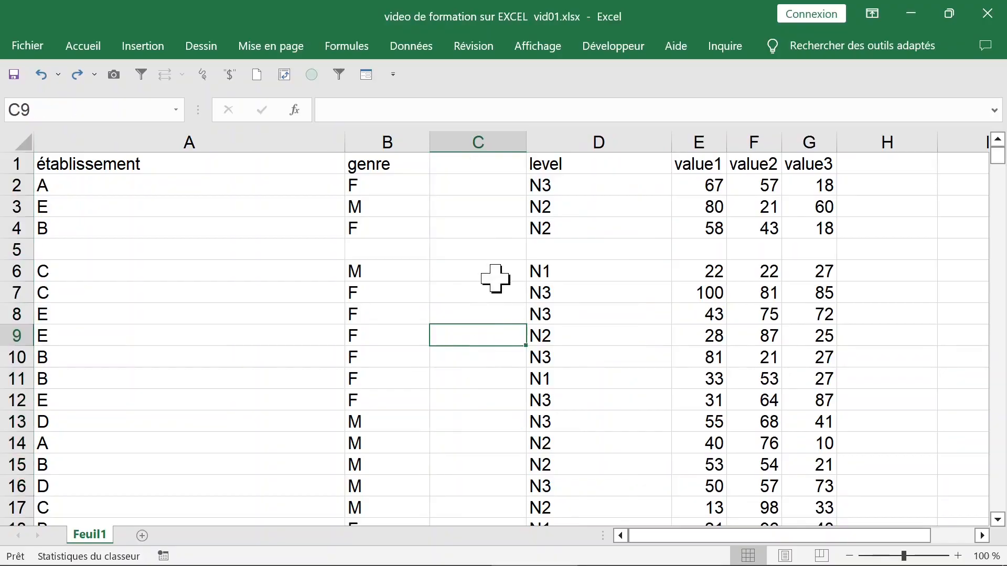
left_click(477, 141)
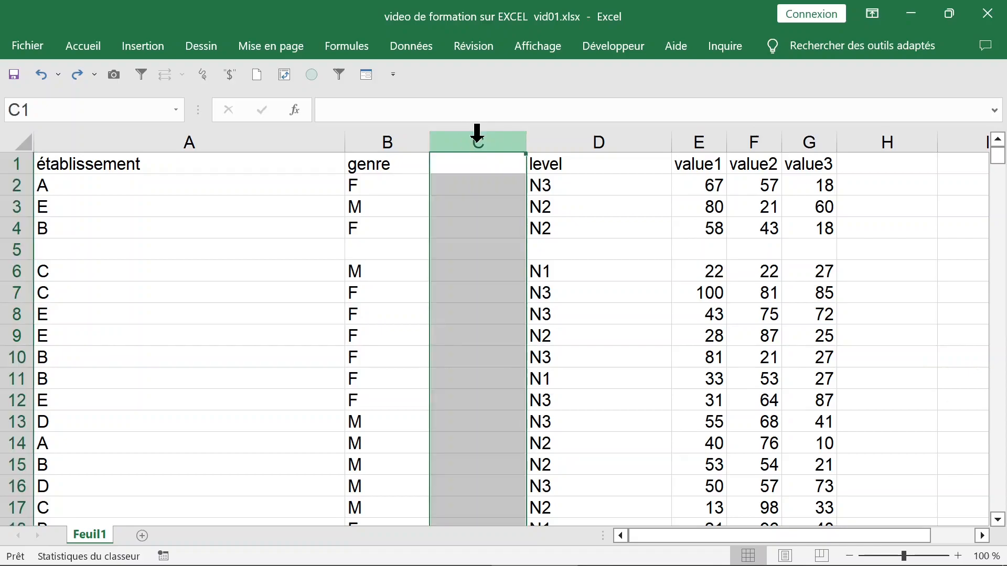
right_click(477, 137)
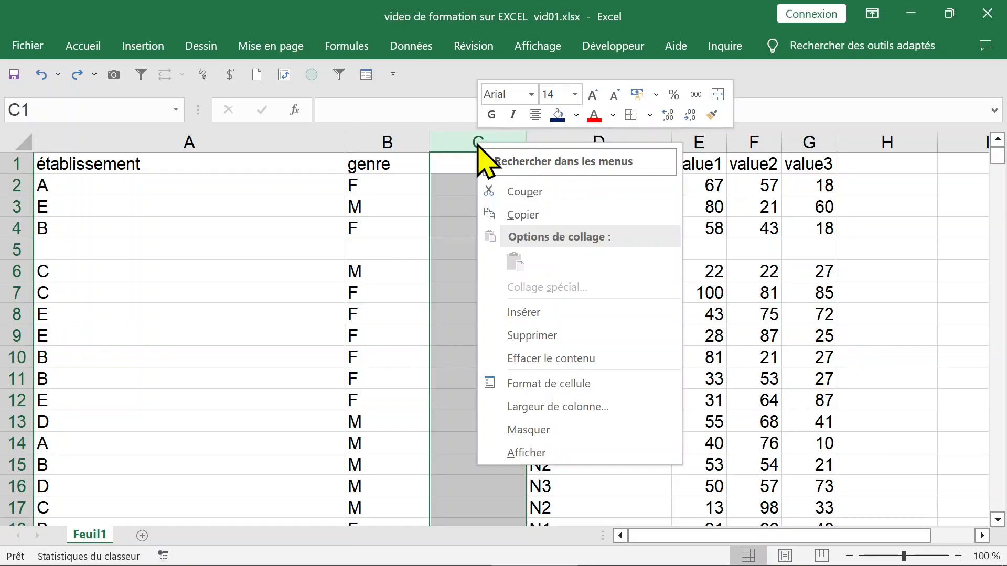
left_click(529, 336)
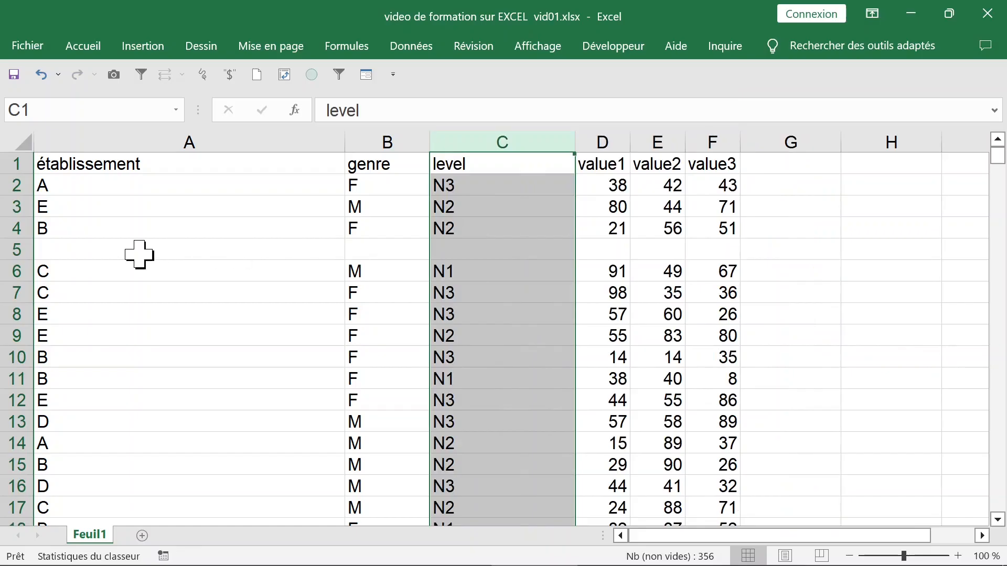
Delete the empty row 5 from the data.
left_click(139, 254)
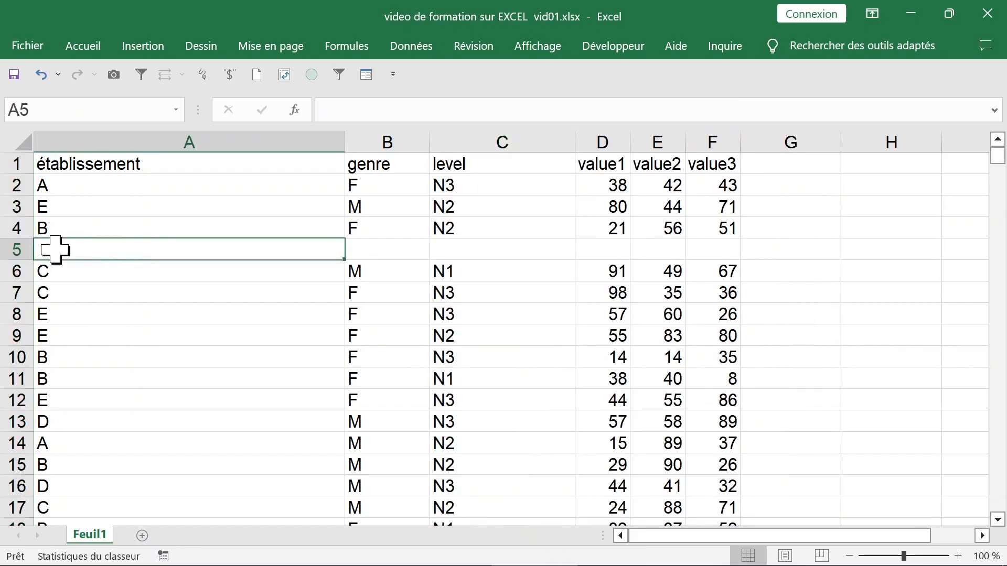
left_click(16, 250)
right_click(16, 250)
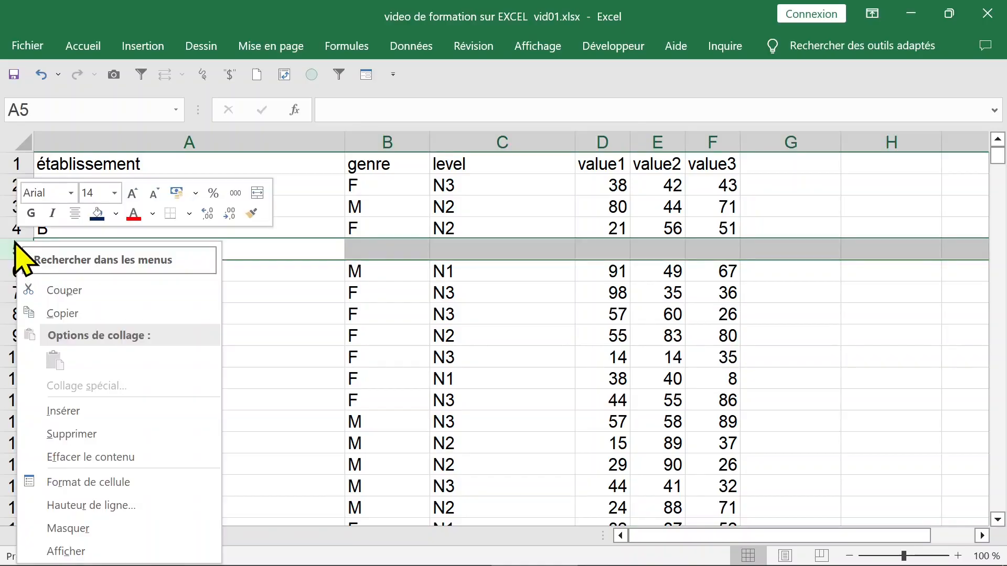
left_click(71, 434)
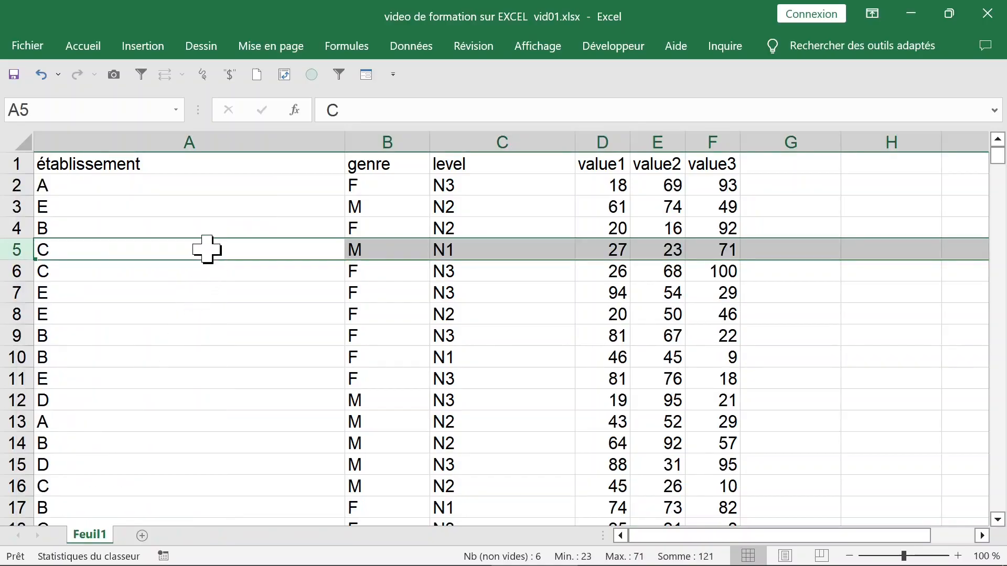
Go to the last data row to check for further gaps and return to the top of the table.
left_click(207, 250)
key("ctrl+Down")
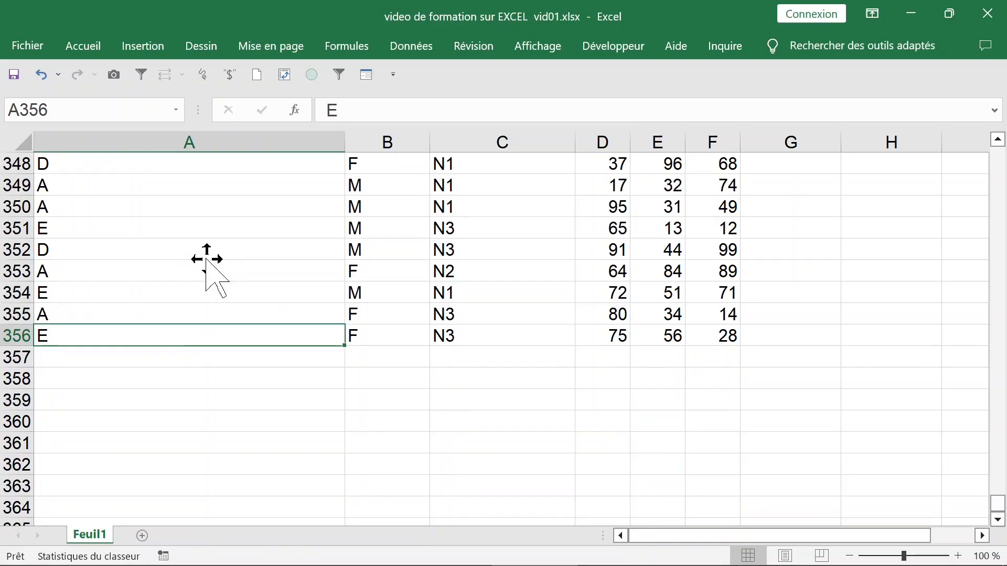
left_click(403, 337)
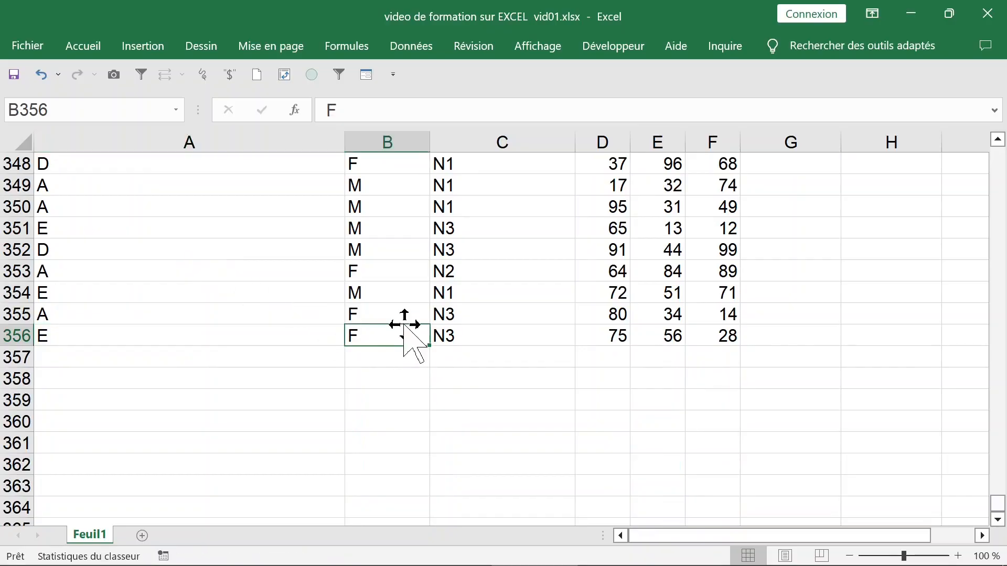
double_click(404, 325)
Replace the formula in D2 with =ALEA.ENTRE.BORNES(5;200).
left_click_drag(598, 184, 725, 223)
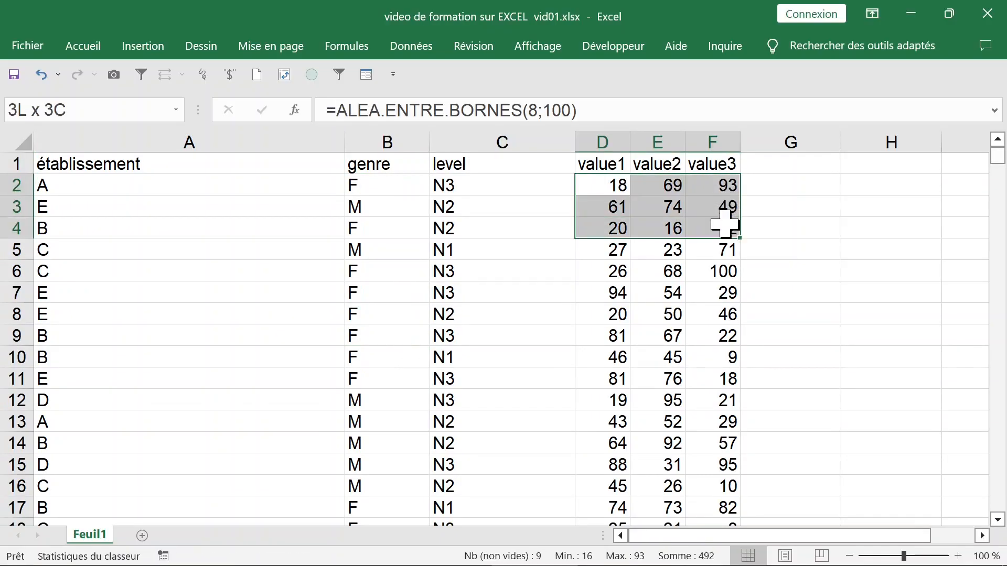
left_click(621, 184)
left_click_drag(334, 111, 717, 110)
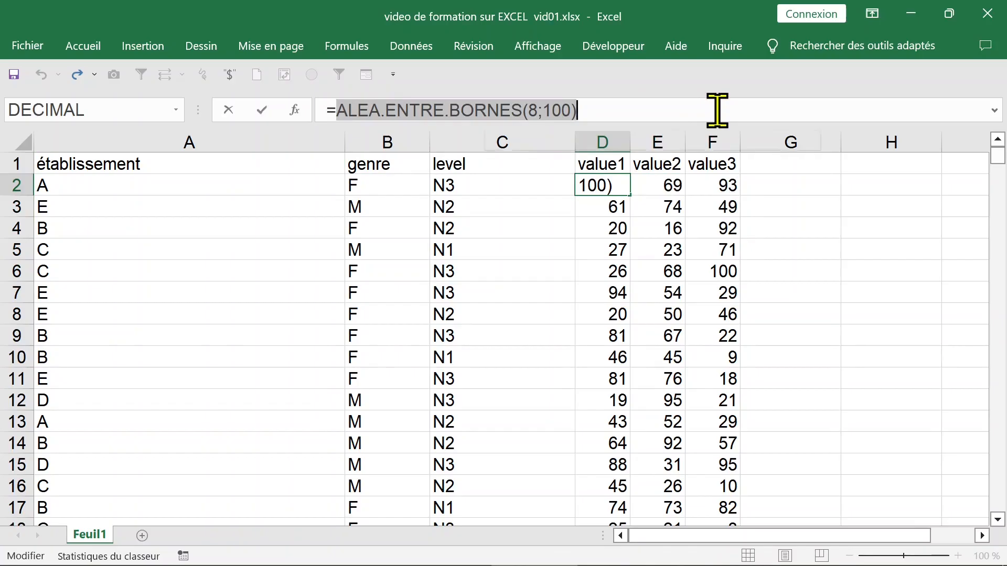
type("al")
key("Down")
key("Tab")
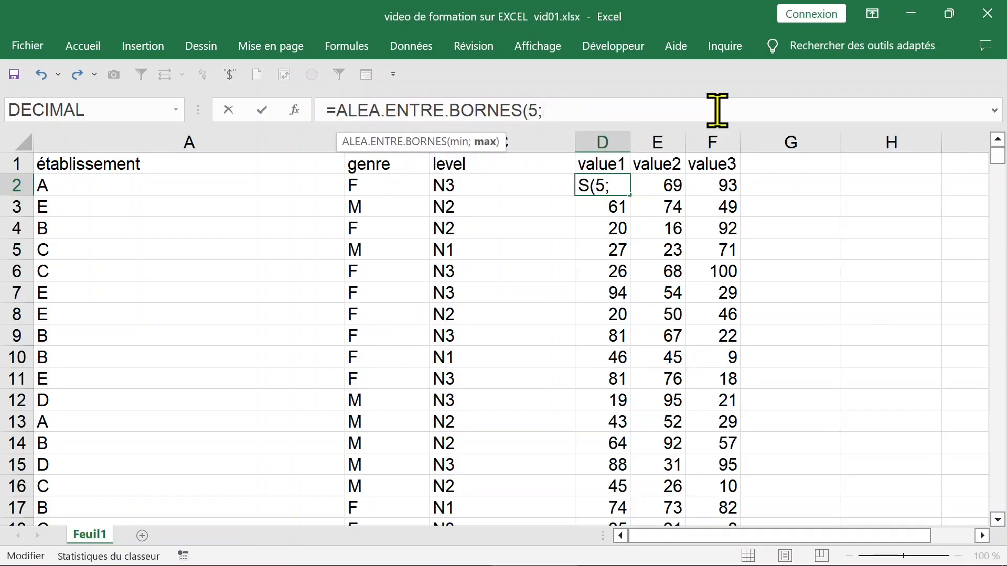
type("5;200)")
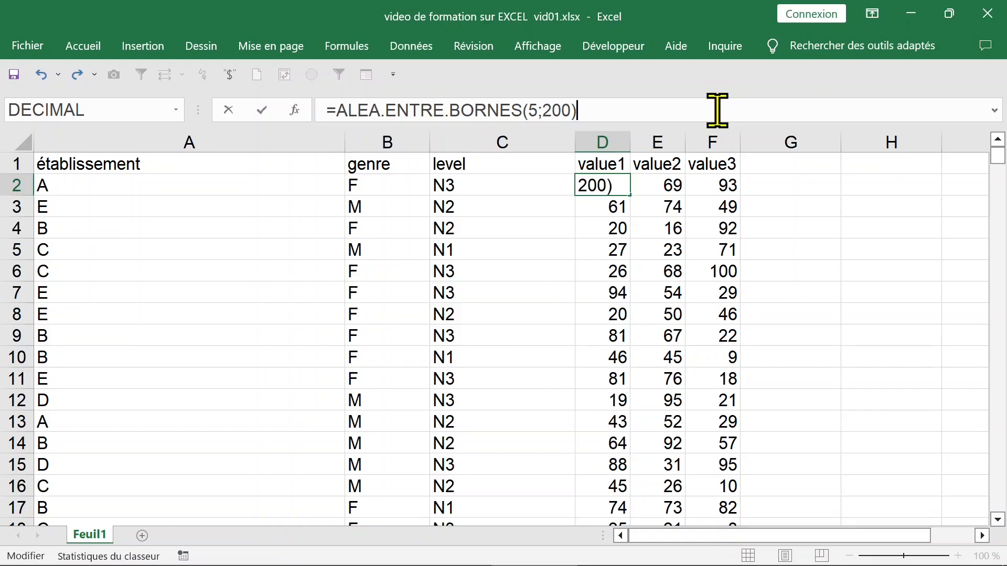
key("ctrl+Return")
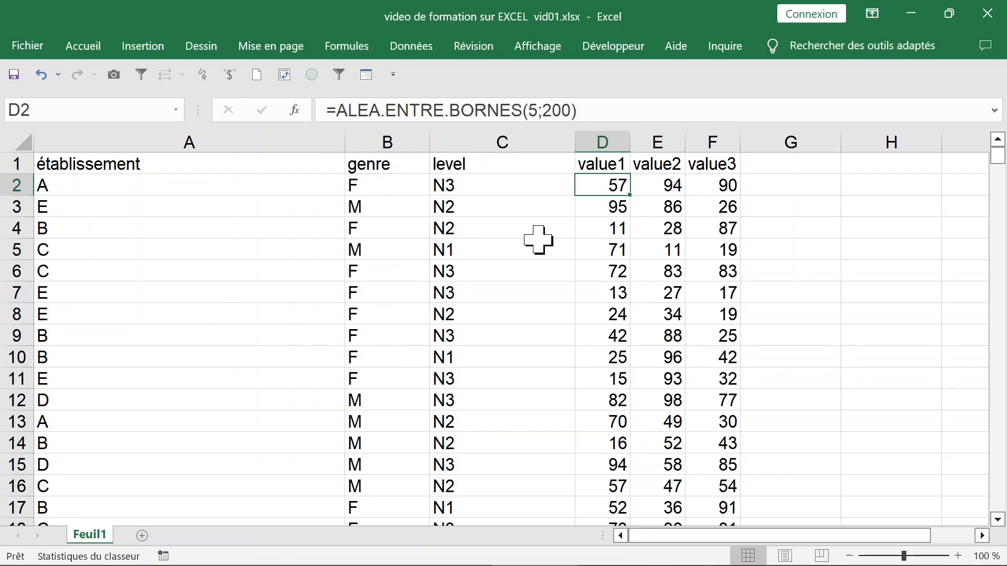
Fill the D2 formula across to F2 and down to the last data row.
left_click_drag(630, 201, 721, 194)
double_click(741, 197)
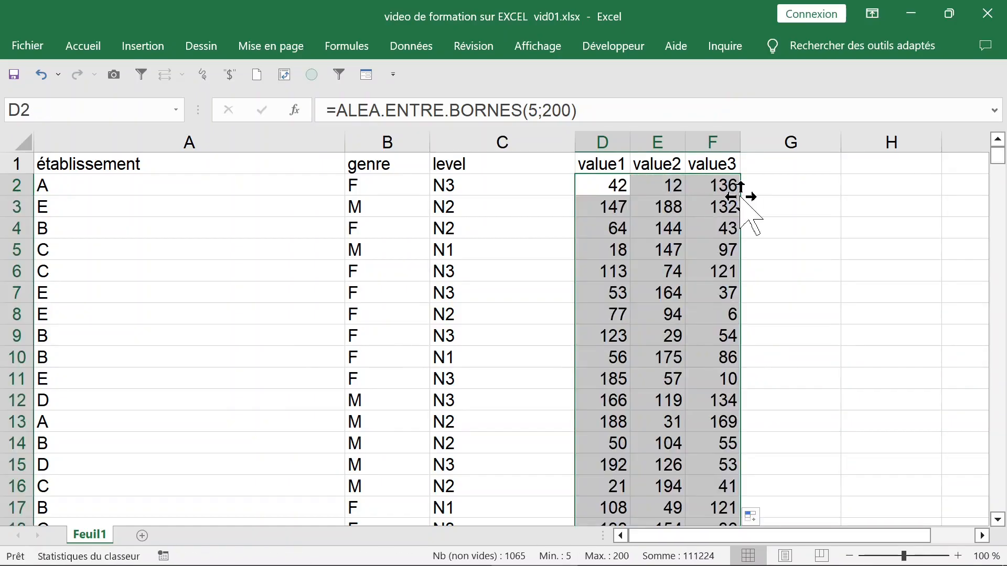
left_click(546, 212)
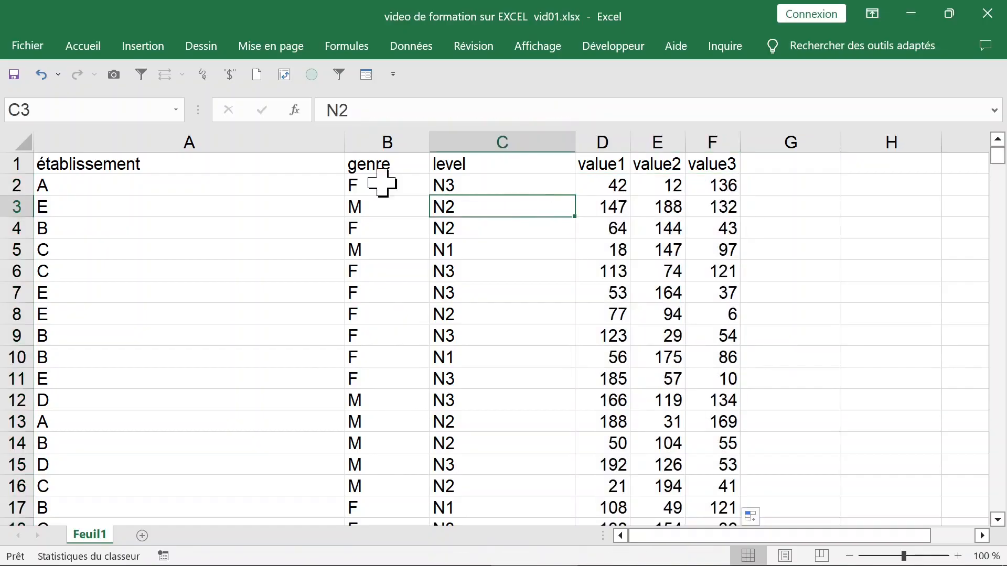
Autofit the width of all columns in the sheet to their contents.
left_click(275, 183)
left_click(208, 137)
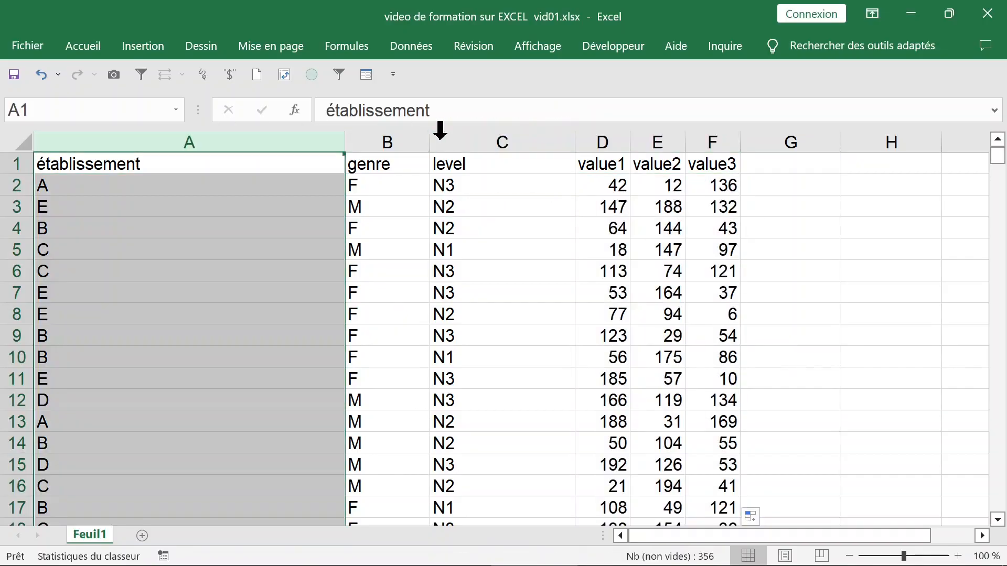
left_click(503, 130)
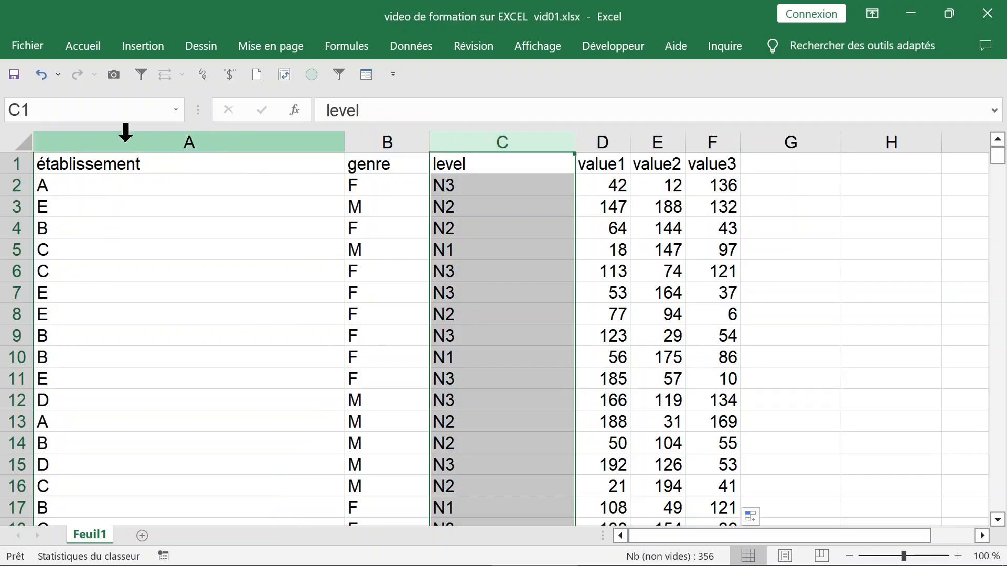
left_click(14, 139)
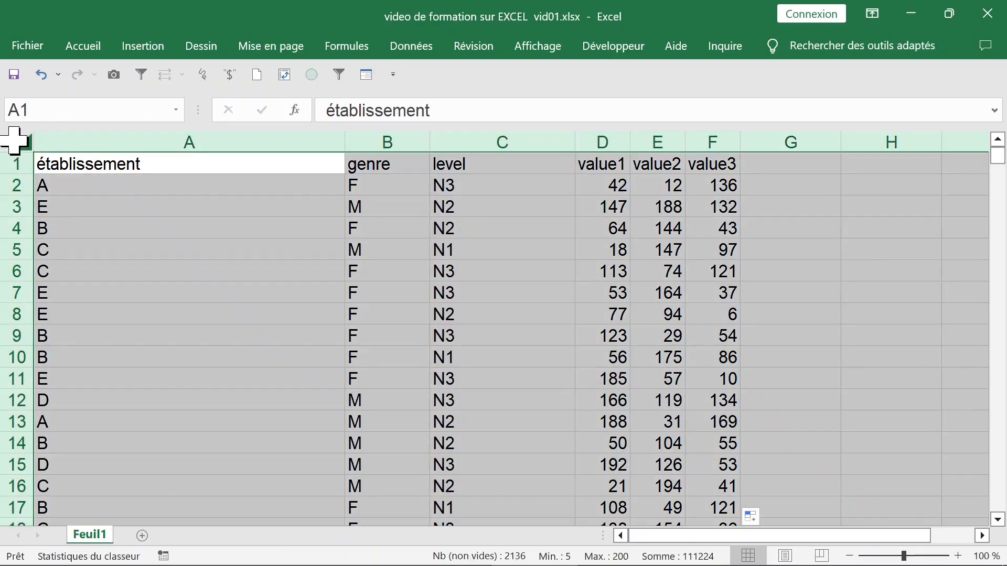
double_click(344, 140)
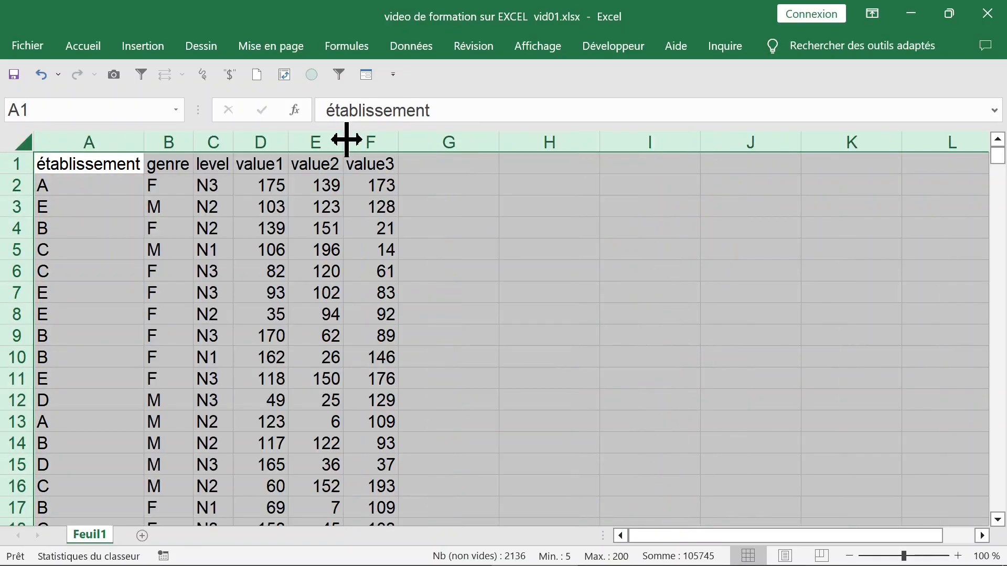
left_click(272, 185)
Sum the first row's three values in H2 with =SOMME(D2:F2).
left_click(454, 185)
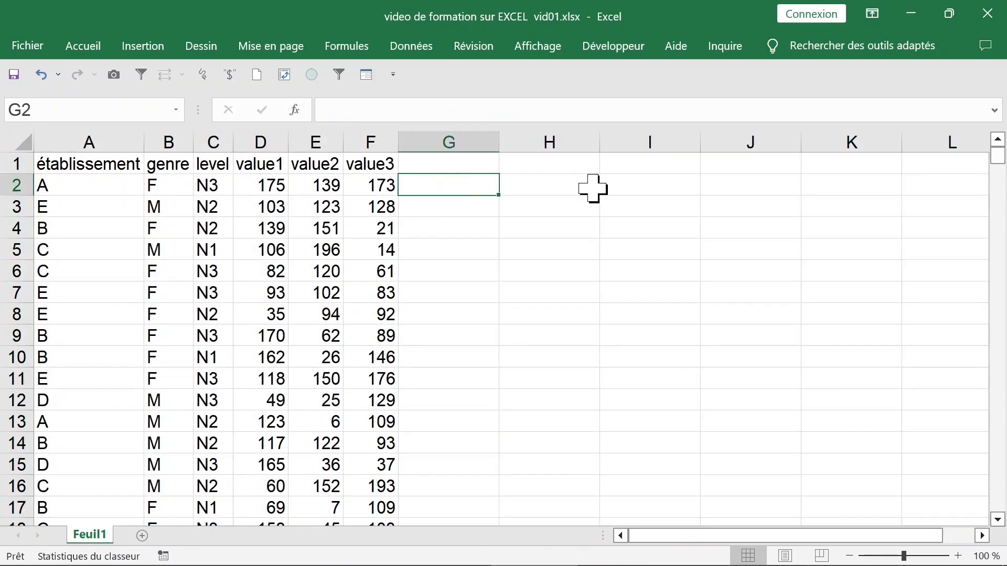
left_click(591, 186)
type("=s")
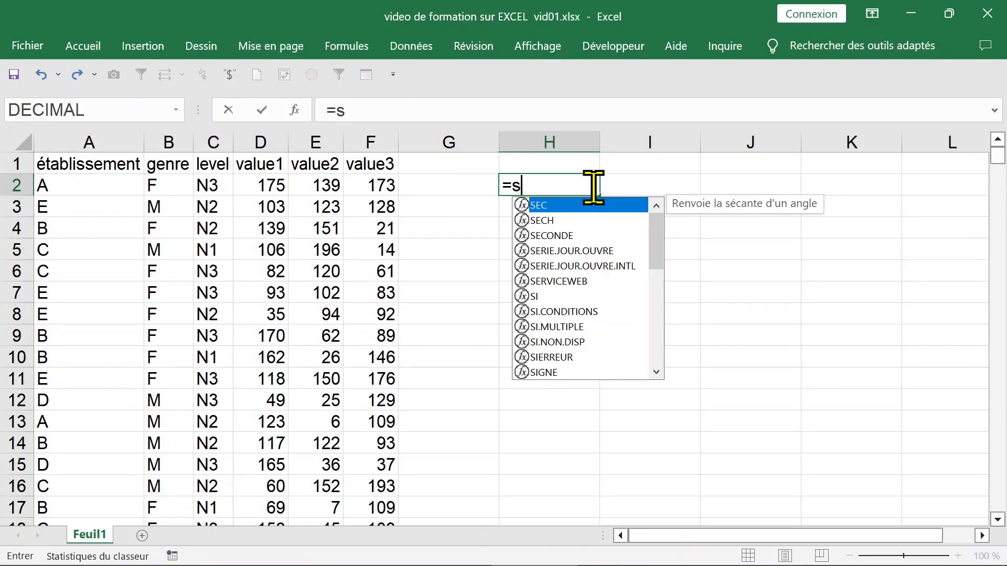
type("omm")
key("Tab")
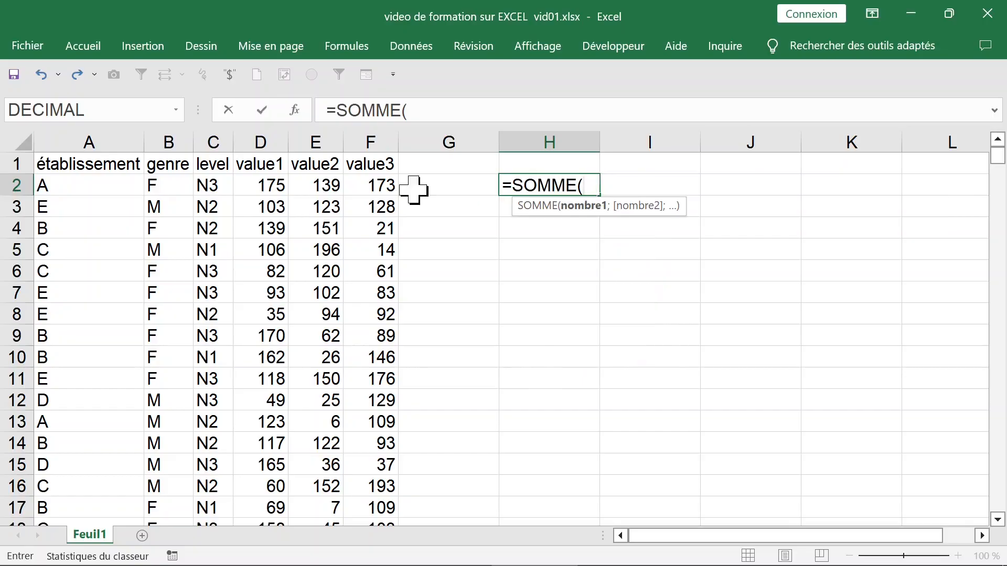
left_click(269, 186)
left_click_drag(269, 186, 366, 186)
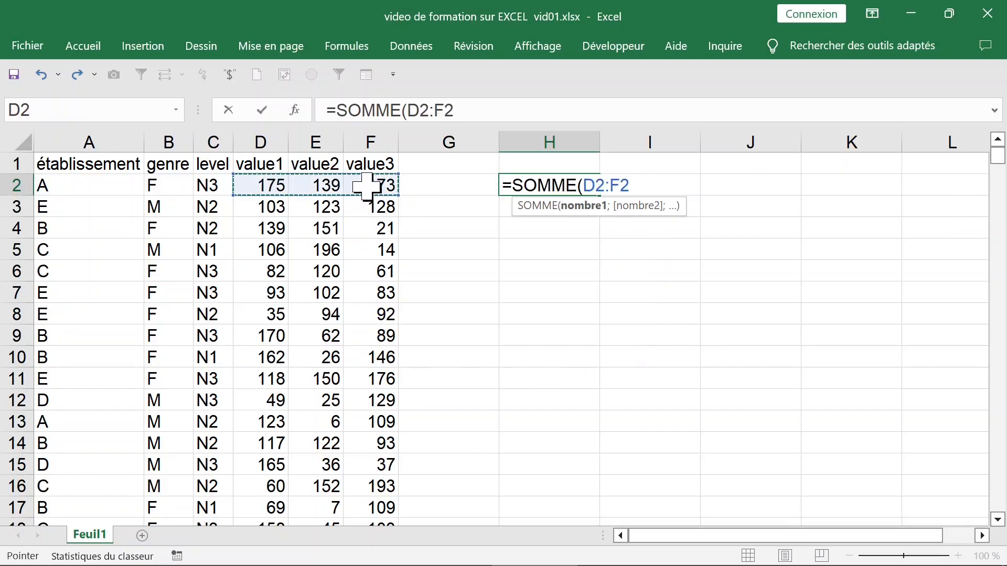
key("Return")
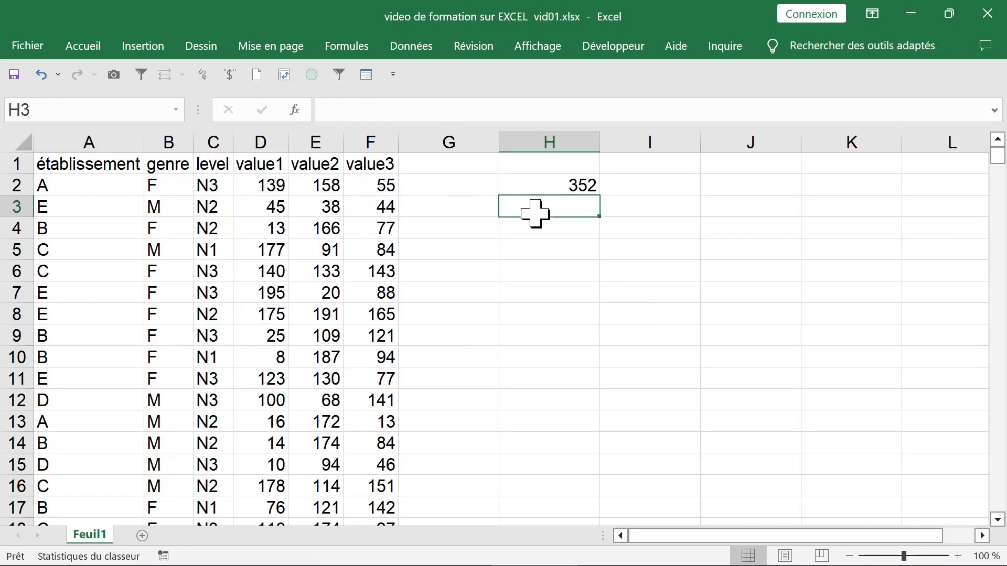
Recalculate the random values repeatedly by entering and leaving edit mode in empty cell I3 and watch them change.
left_click(643, 205)
double_click(643, 204)
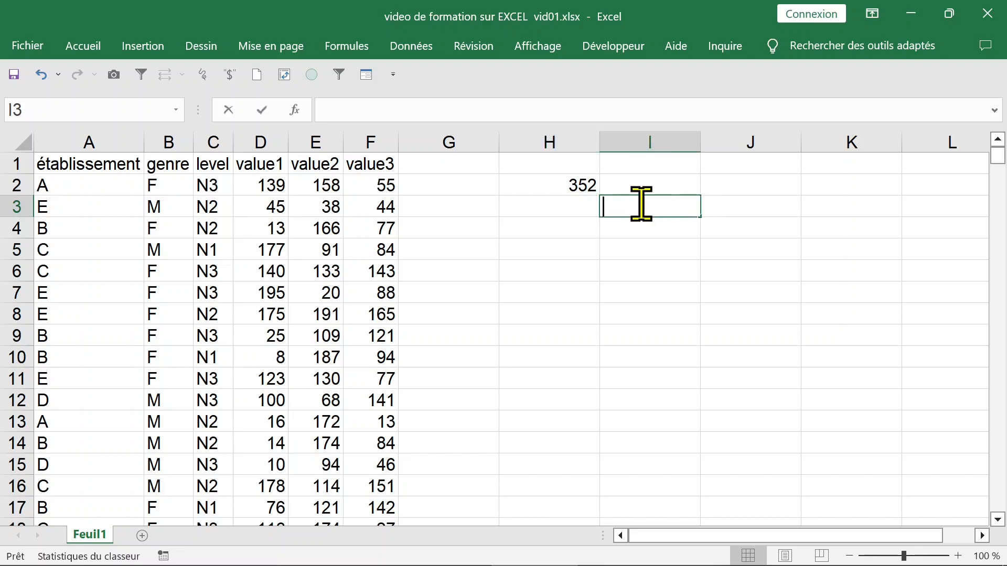
left_click(644, 252)
left_click(650, 210)
double_click(647, 206)
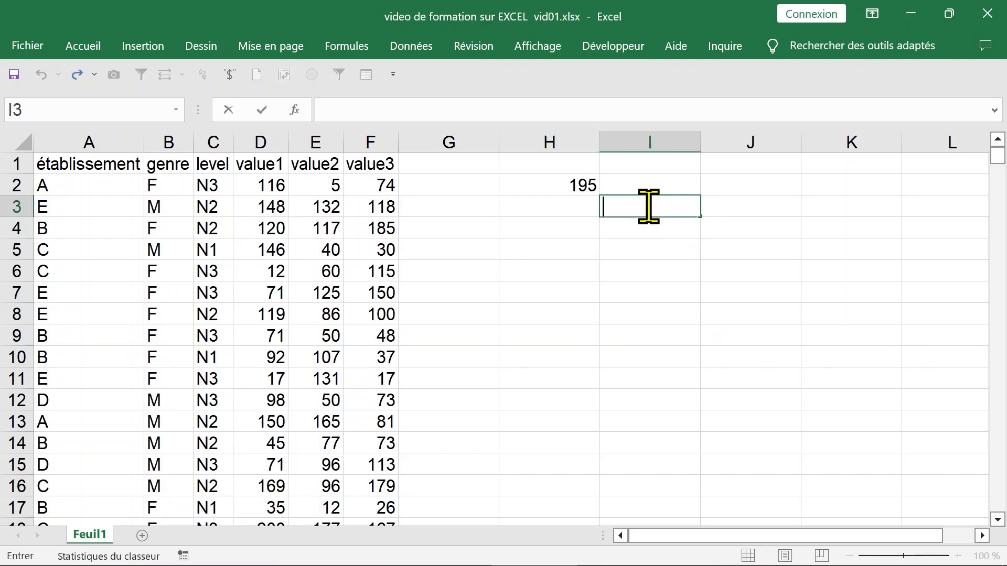
left_click(642, 257)
left_click(639, 206)
double_click(644, 206)
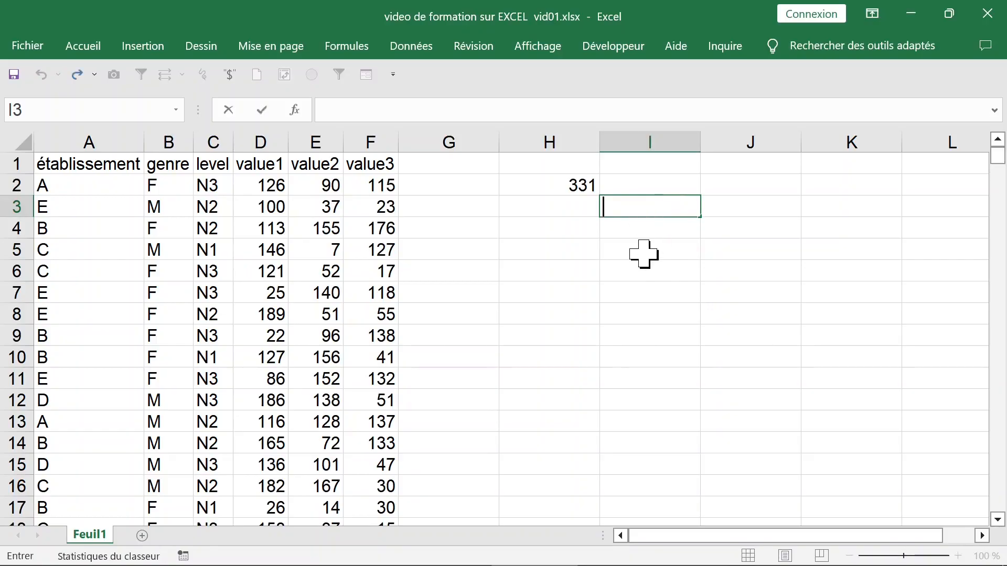
left_click(643, 255)
Replace the random formulas in D2:F356 with their values only and delete the sum in H2.
left_click_drag(262, 184, 363, 184)
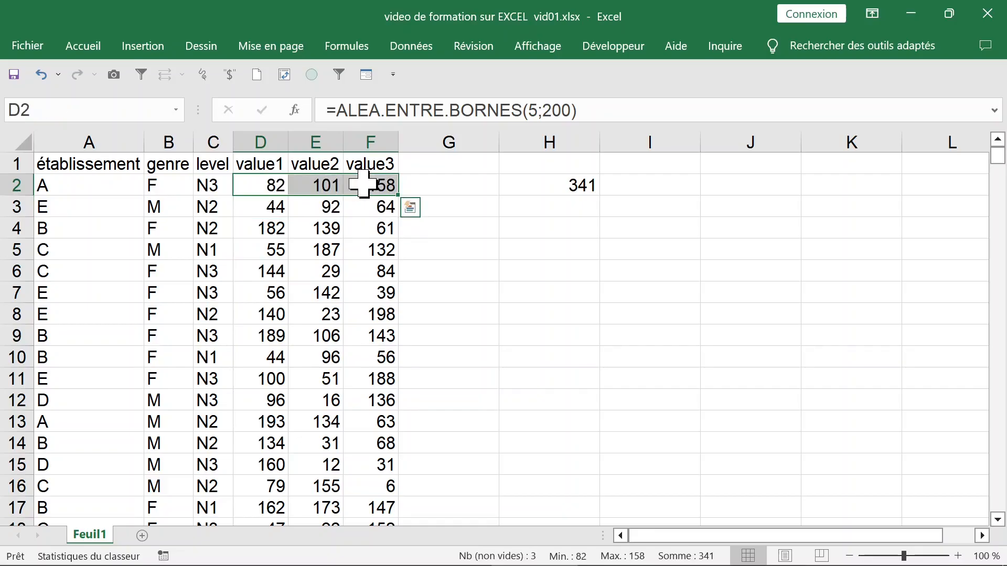
key("ctrl+shift+Down")
key("ctrl+BackSpace")
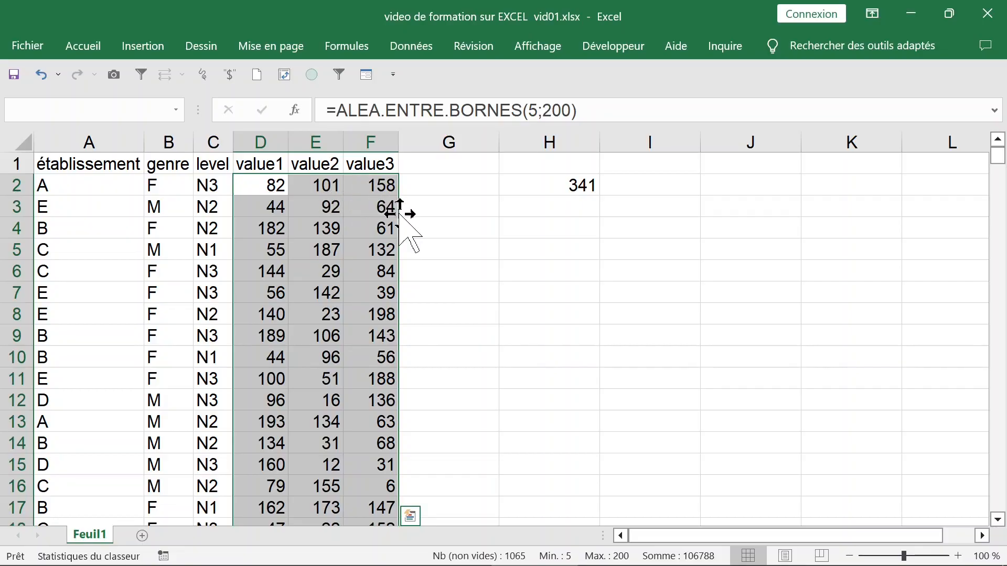
left_click_drag(400, 215, 371, 212)
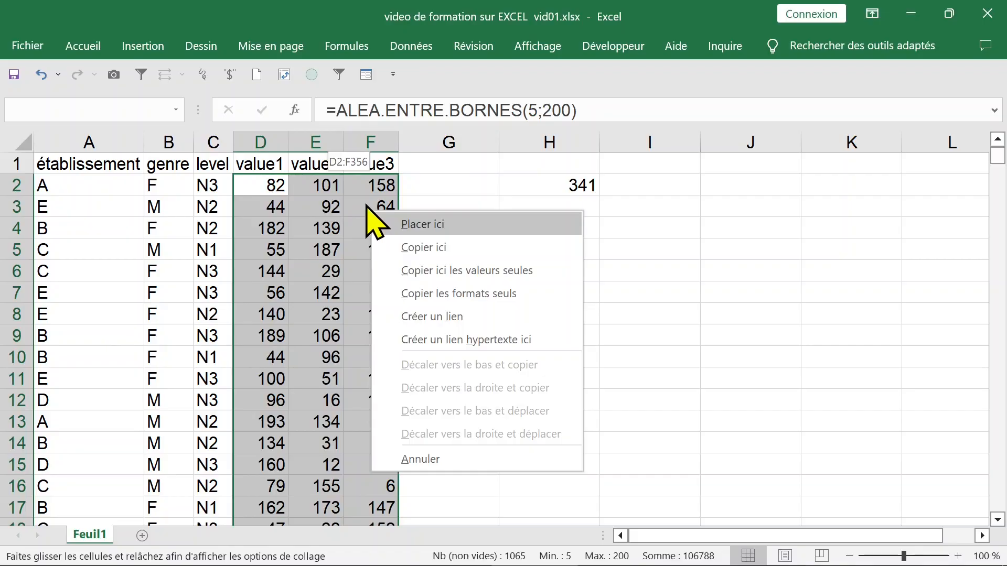
left_click(501, 283)
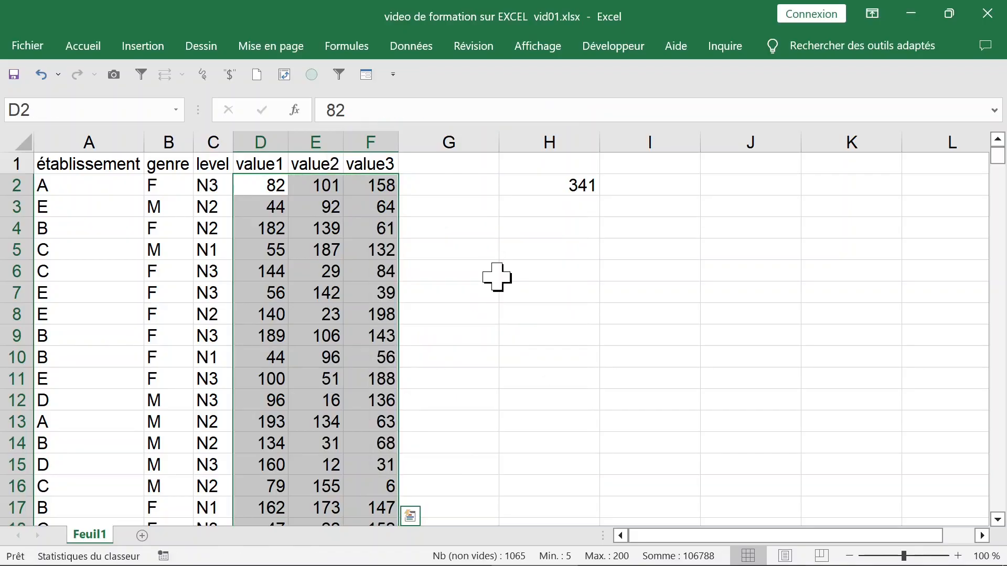
left_click(582, 187)
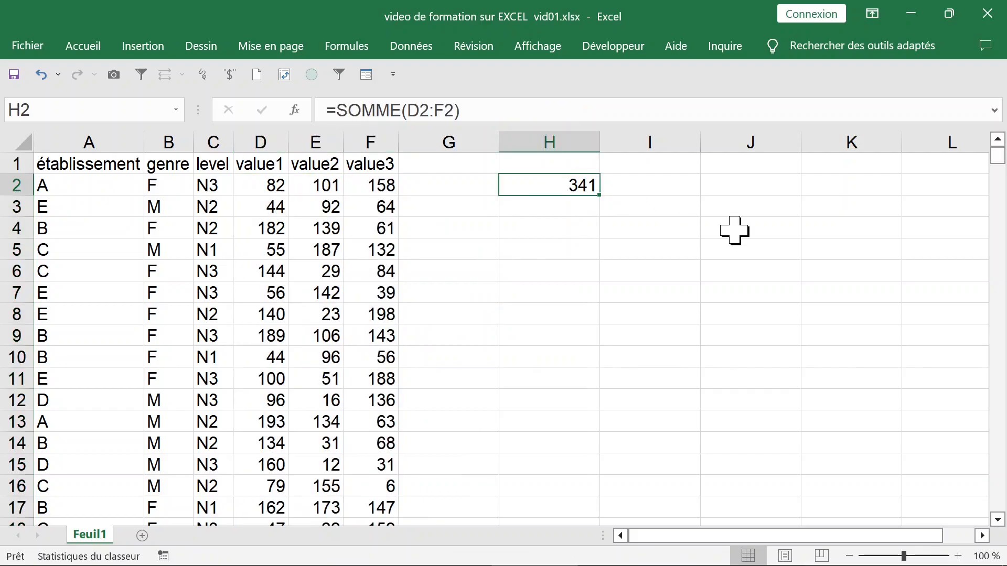
key("Delete")
Review the table's établissement, genre, level and value columns to choose which fields to cross-tabulate.
left_click(267, 200)
left_click(366, 198)
left_click(357, 183)
left_click(269, 184)
left_click(214, 183)
left_click(122, 185)
left_click(119, 137)
left_click(160, 187)
left_click(199, 288)
left_click(157, 206)
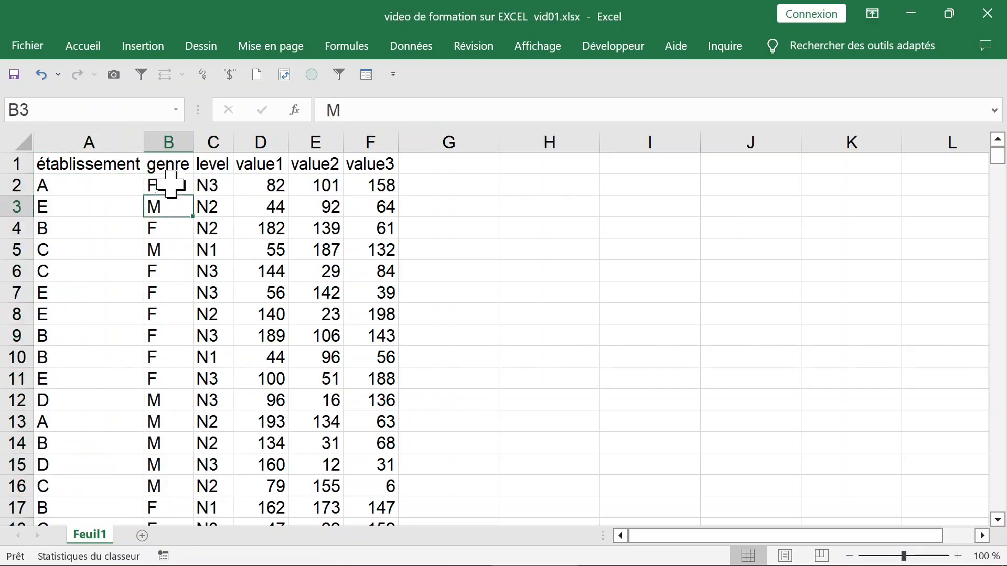
left_click(170, 137)
left_click(170, 205)
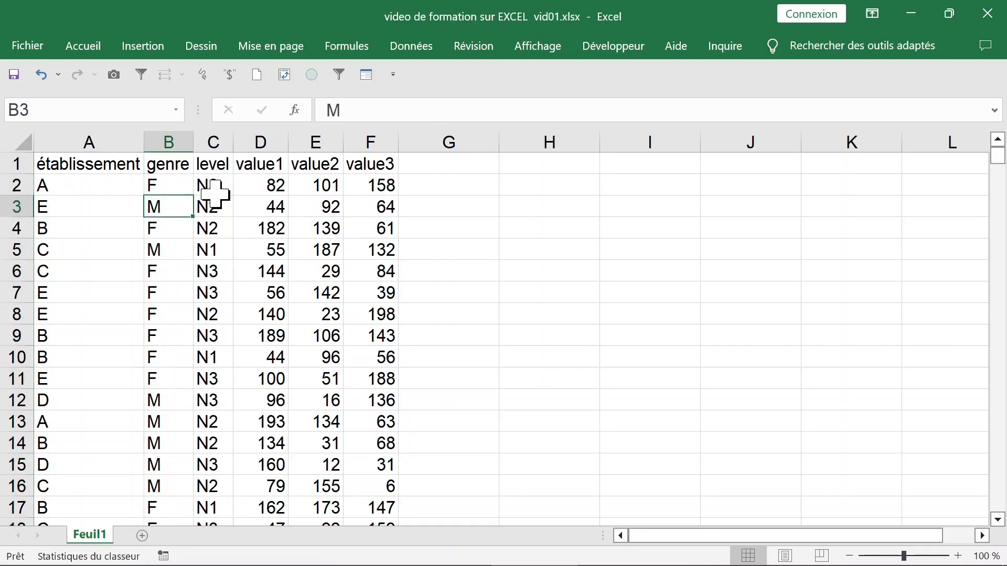
left_click(214, 186)
left_click(215, 138)
left_click(106, 137)
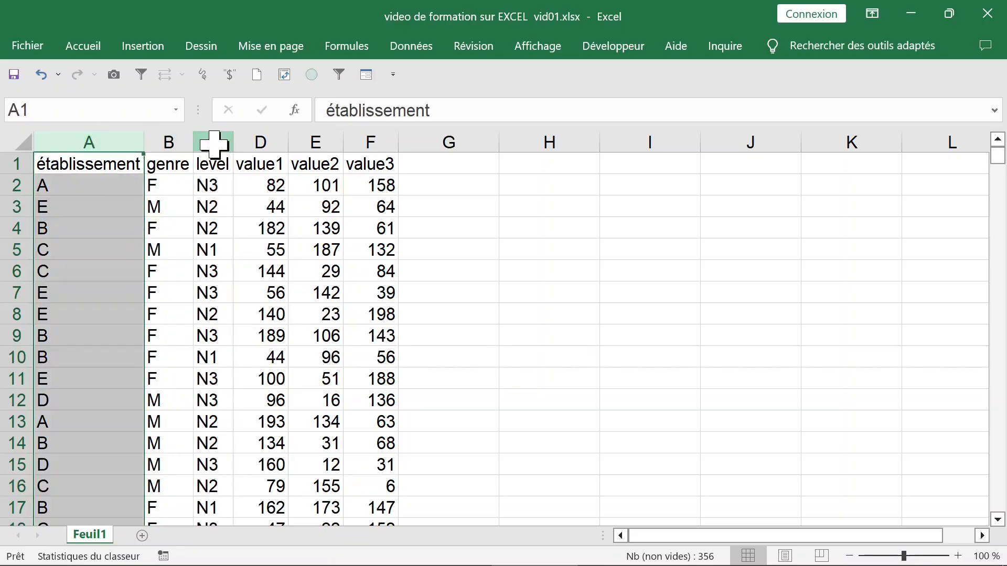
left_click(214, 138)
left_click(166, 139)
left_click_drag(165, 142, 204, 141)
Create a pivot table from the range Feuil1!$A$1:$F$356 on a new worksheet.
left_click(219, 207)
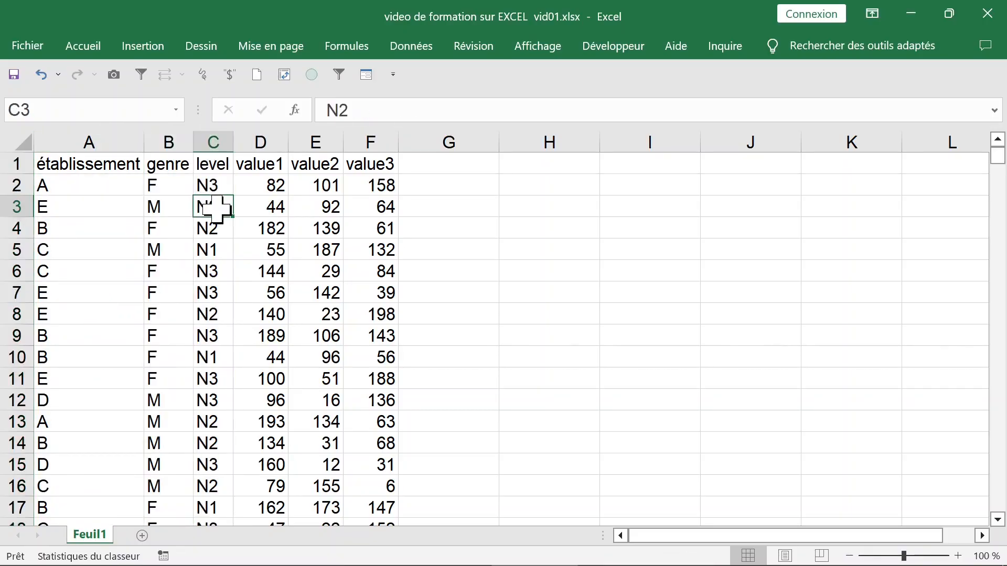
left_click(141, 49)
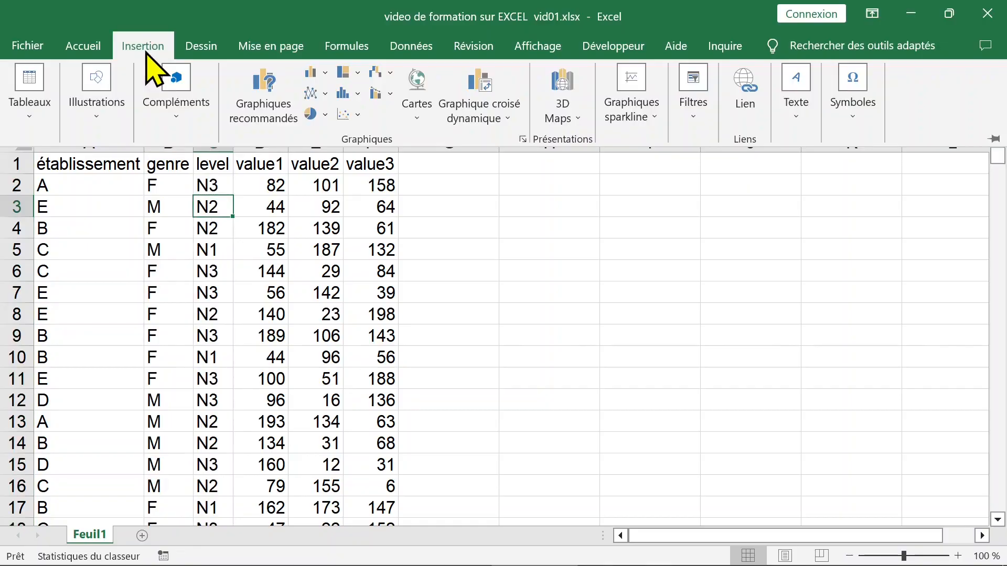
left_click(37, 83)
left_click(41, 181)
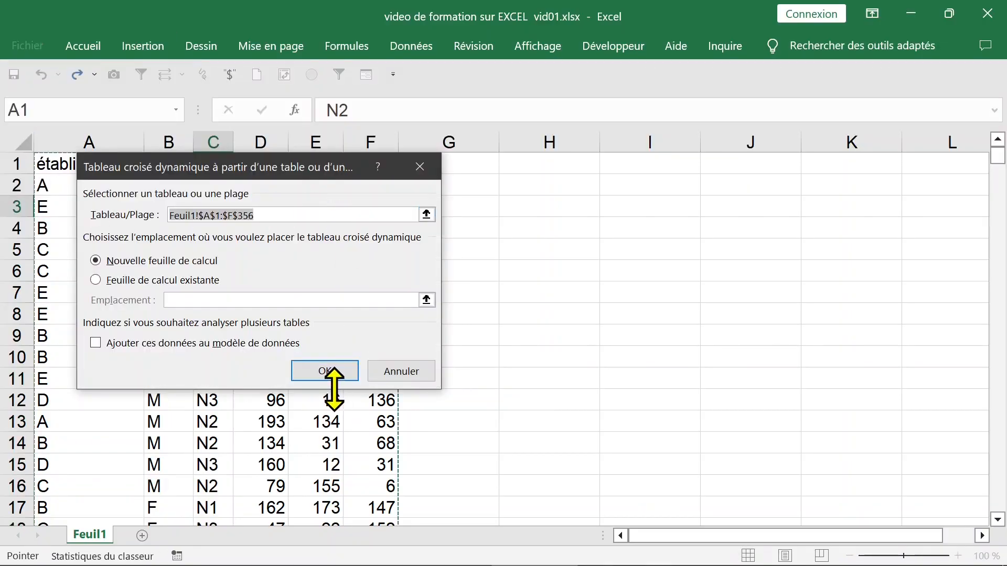
left_click(325, 372)
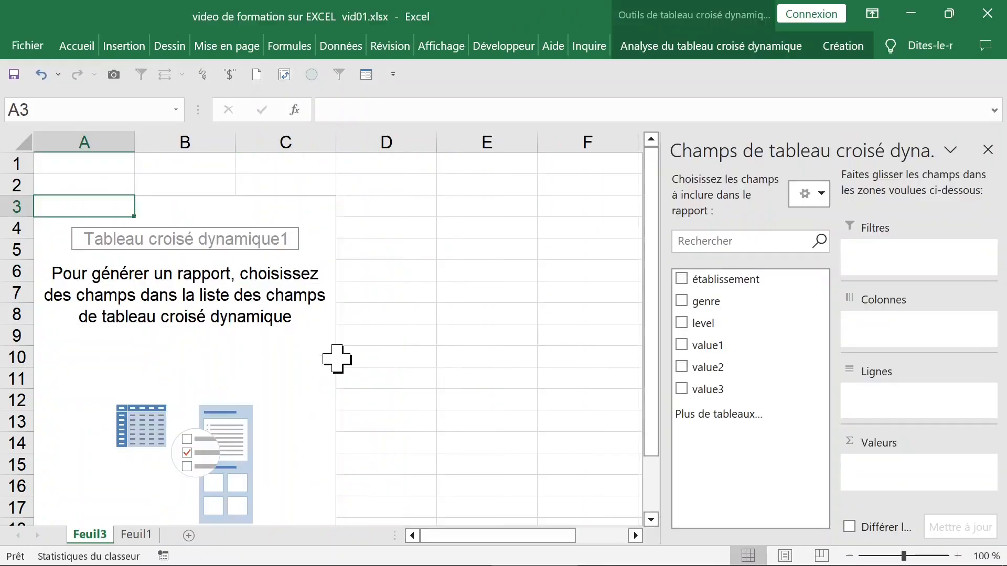
Rename the new pivot table sheet as tcd01.
double_click(88, 536)
type("to")
type("01")
Build the pivot table with level in columns, genre in rows and the count of genre as values, and close the field list.
left_click(682, 323)
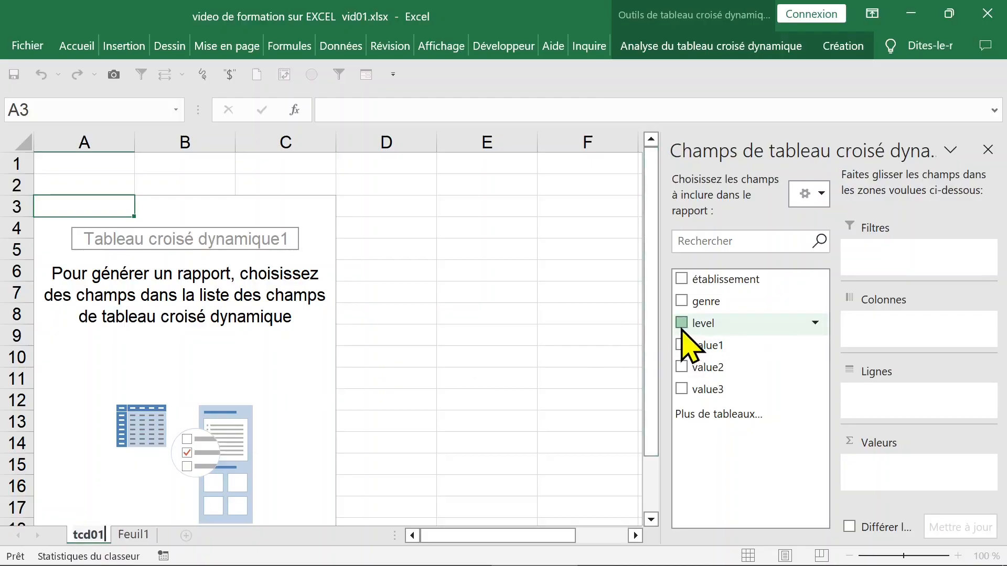
left_click(681, 302)
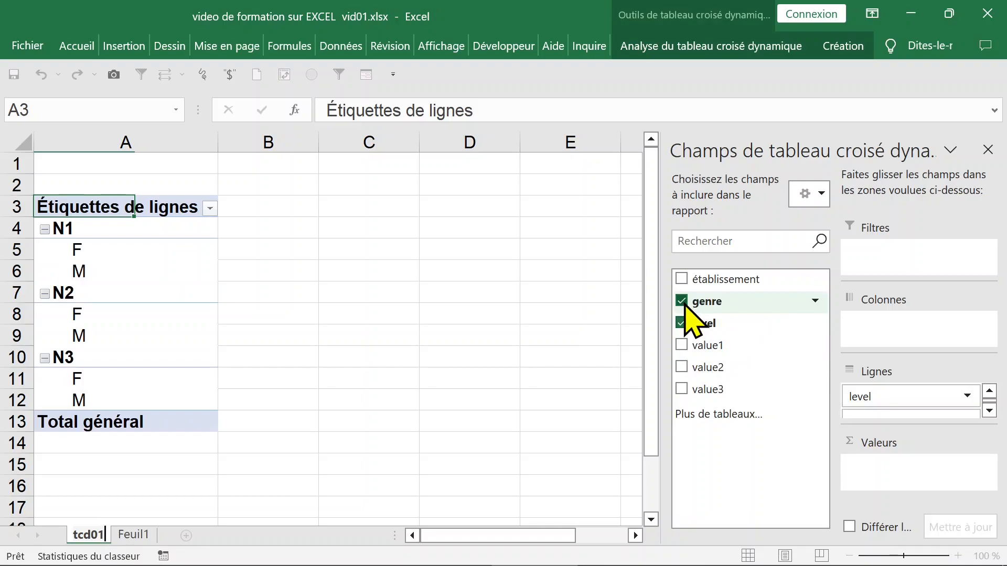
left_click_drag(871, 399, 883, 338)
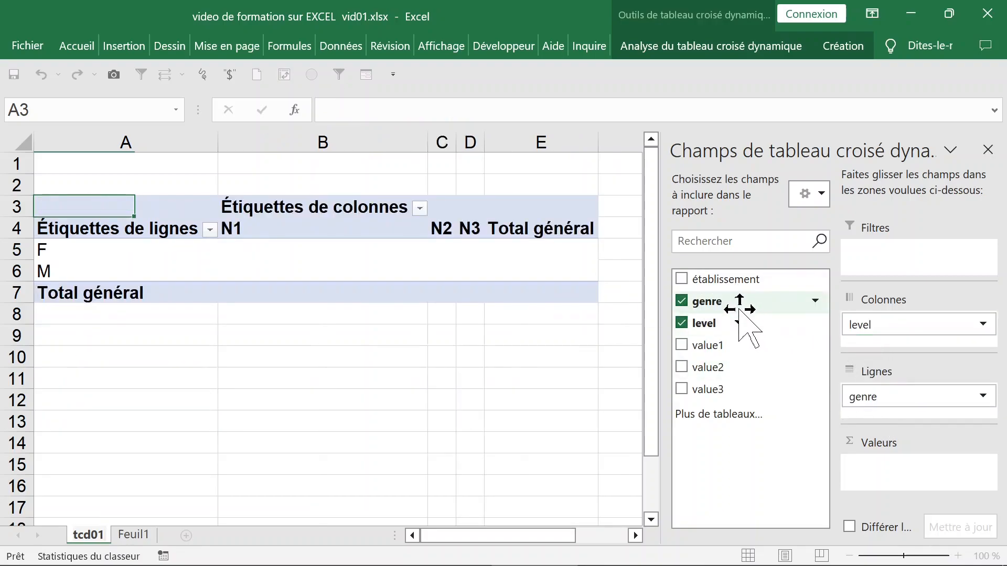
left_click_drag(739, 309, 870, 466)
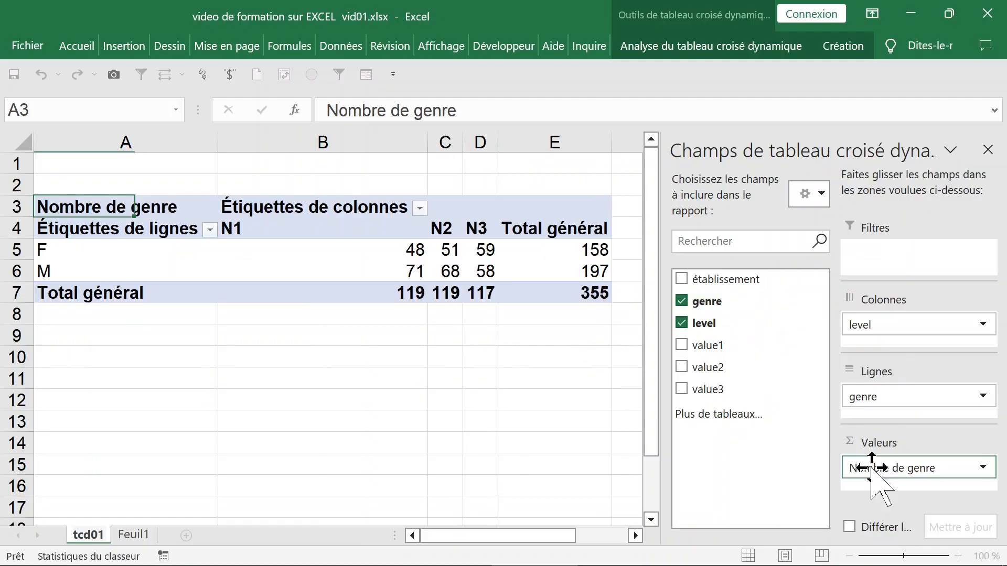
left_click(988, 150)
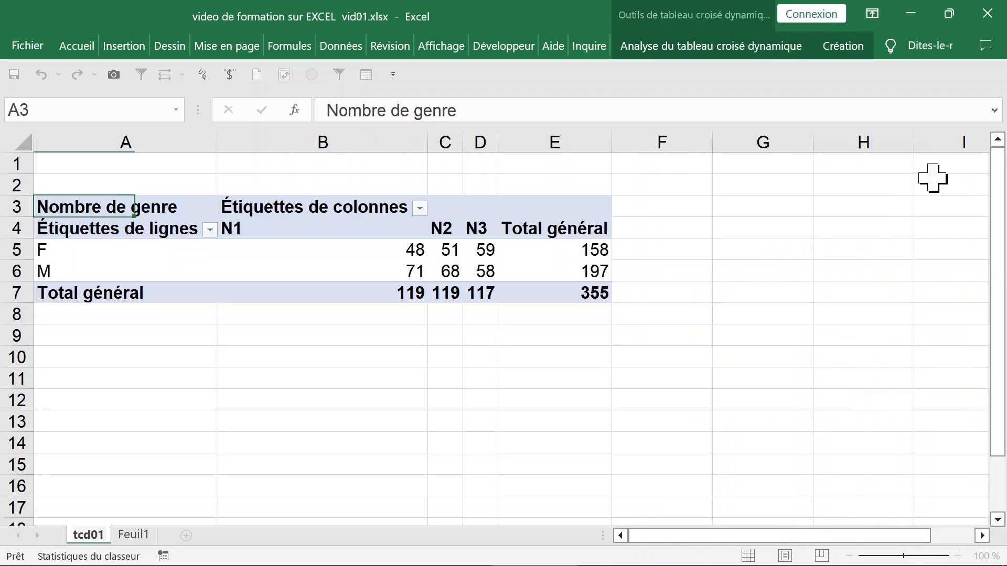
Change the pivot table's report layout so its headers show the field names genre and level.
left_click(399, 270)
mouse_move(399, 270)
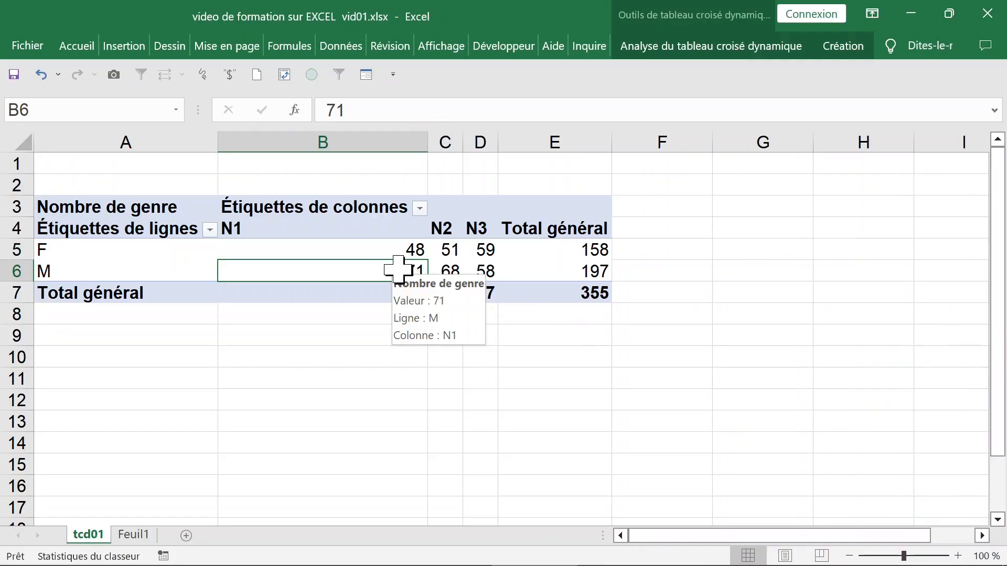
left_click(395, 231)
left_click(488, 232)
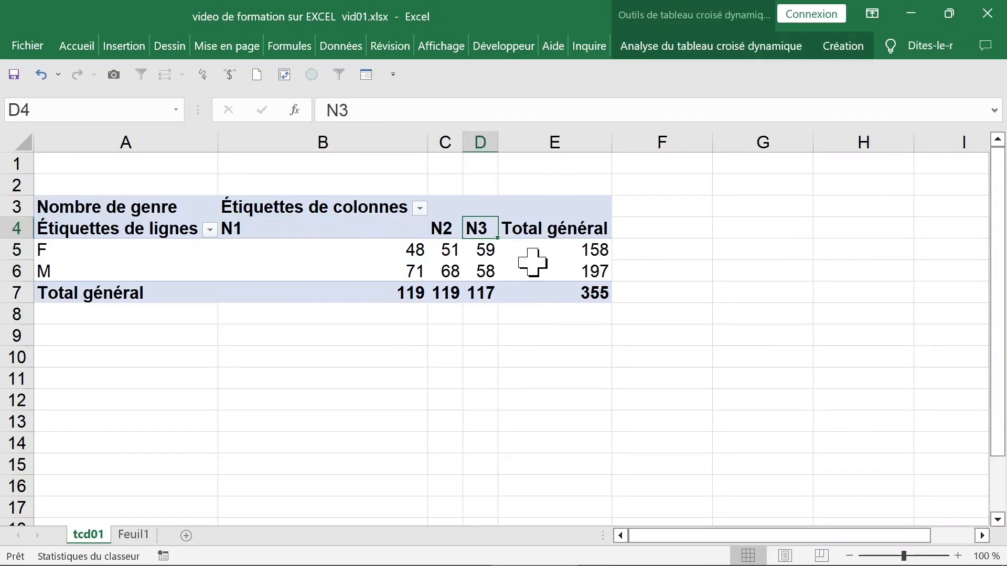
left_click(836, 58)
left_click(171, 119)
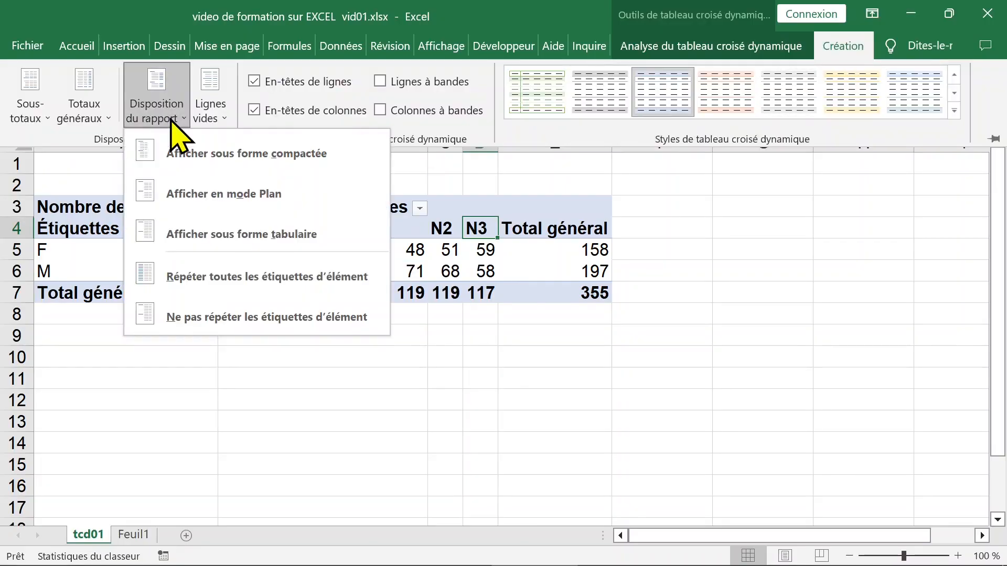
left_click(175, 210)
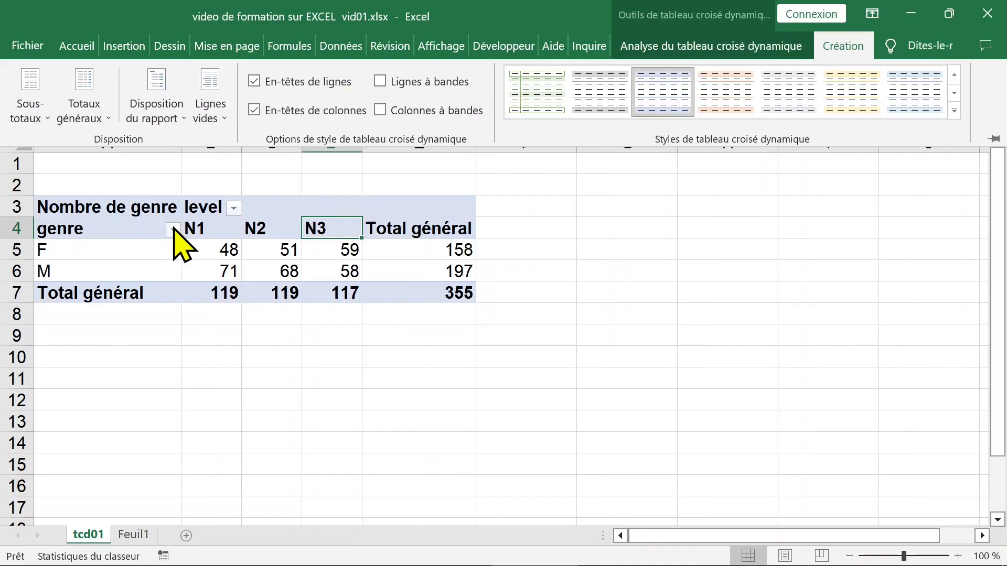
Compare the pivot table's counts with the genre and level source columns in Feuil1.
left_click(209, 251)
left_click_drag(131, 252, 307, 269)
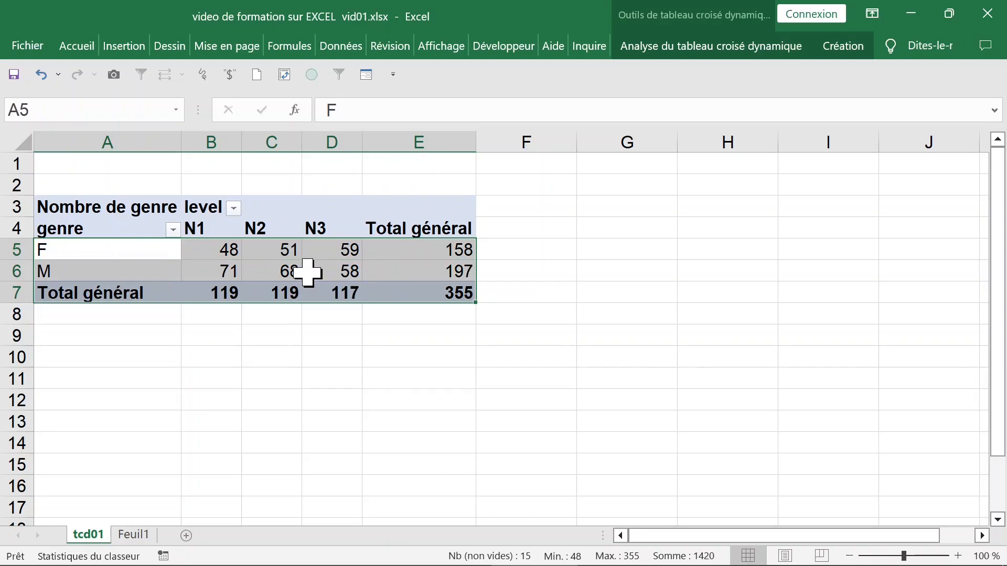
left_click(315, 271)
left_click(137, 533)
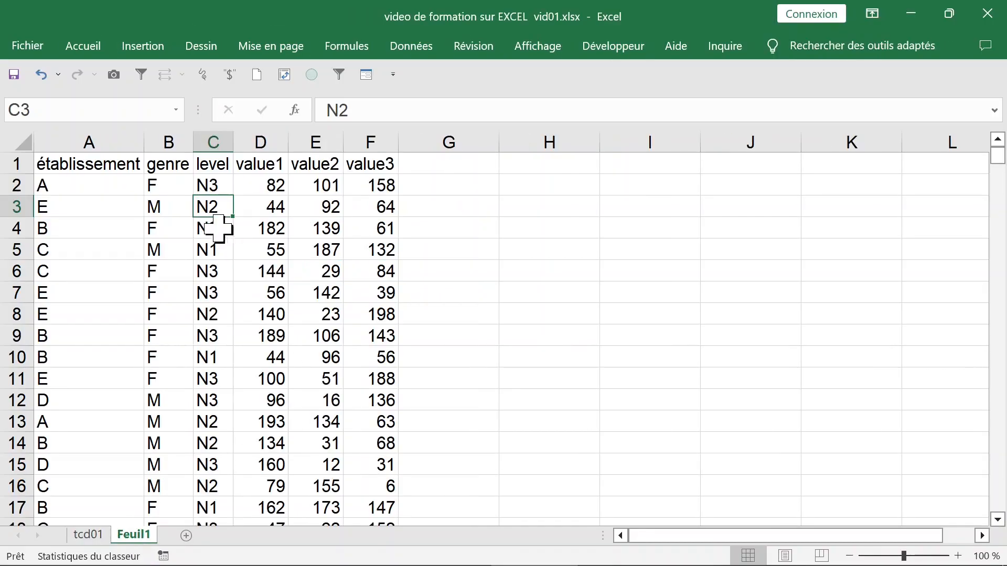
left_click_drag(169, 138, 206, 138)
left_click(91, 536)
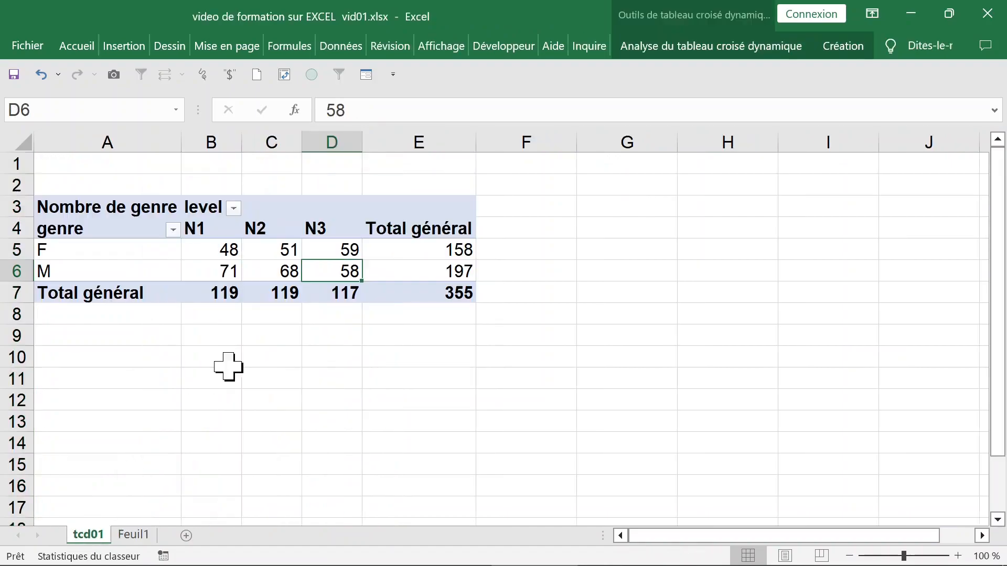
left_click(265, 250)
left_click(227, 253)
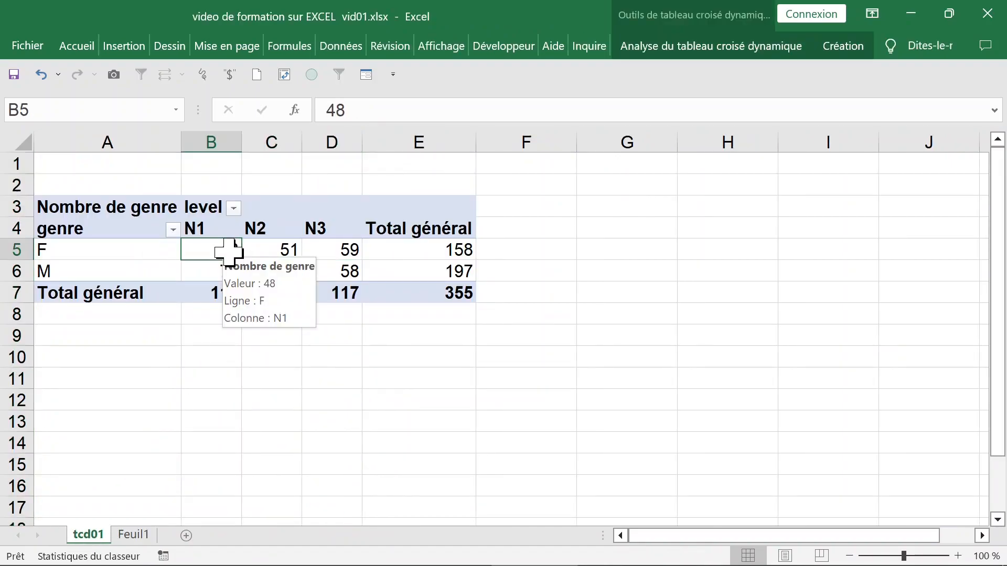
Reopen the pivot field list, swap the fields so level is in rows and genre in columns, and close the list.
right_click(213, 251)
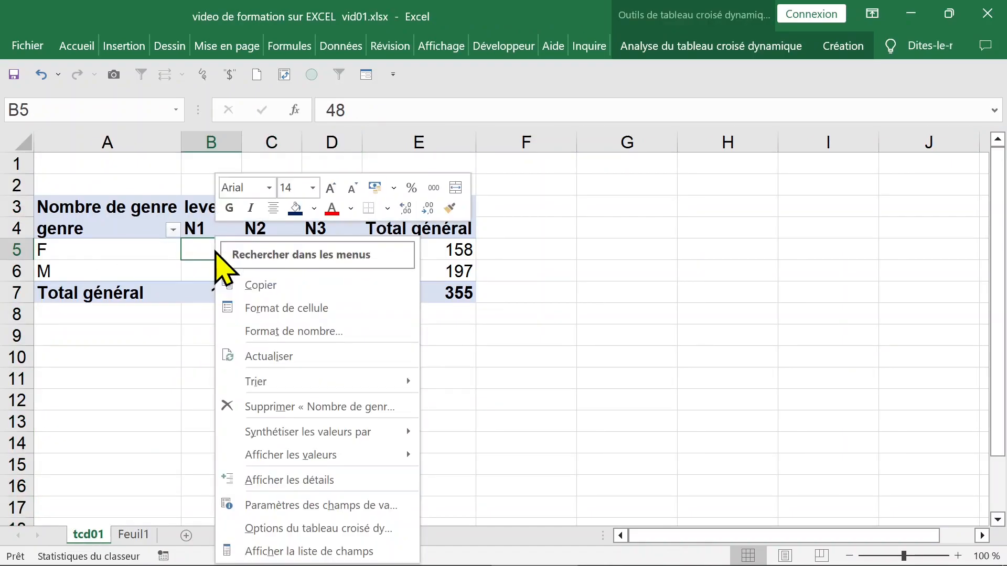
left_click(267, 551)
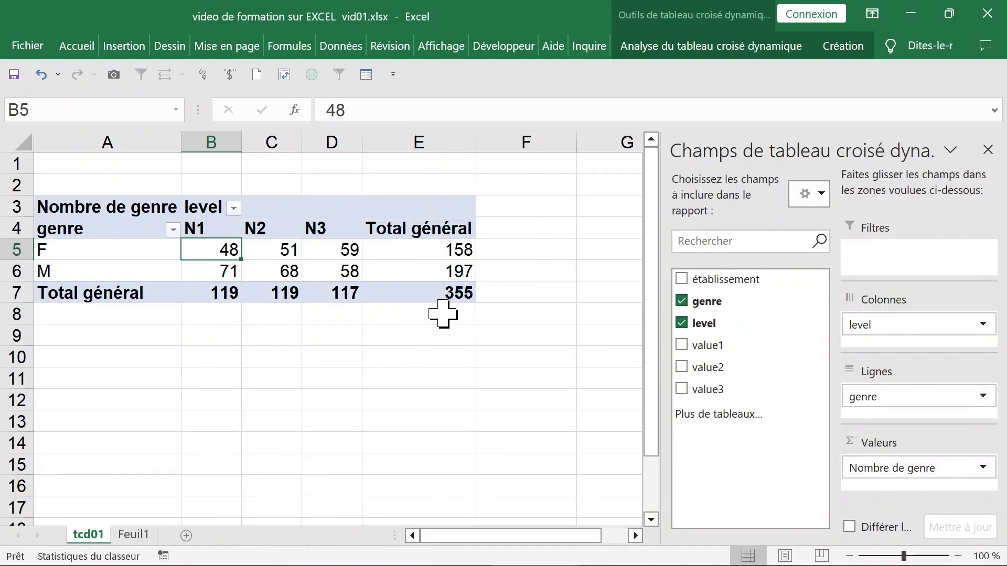
mouse_move(892, 398)
left_mouse_down()
mouse_move(899, 322)
mouse_move(877, 360)
mouse_move(897, 412)
mouse_move(881, 399)
left_mouse_up()
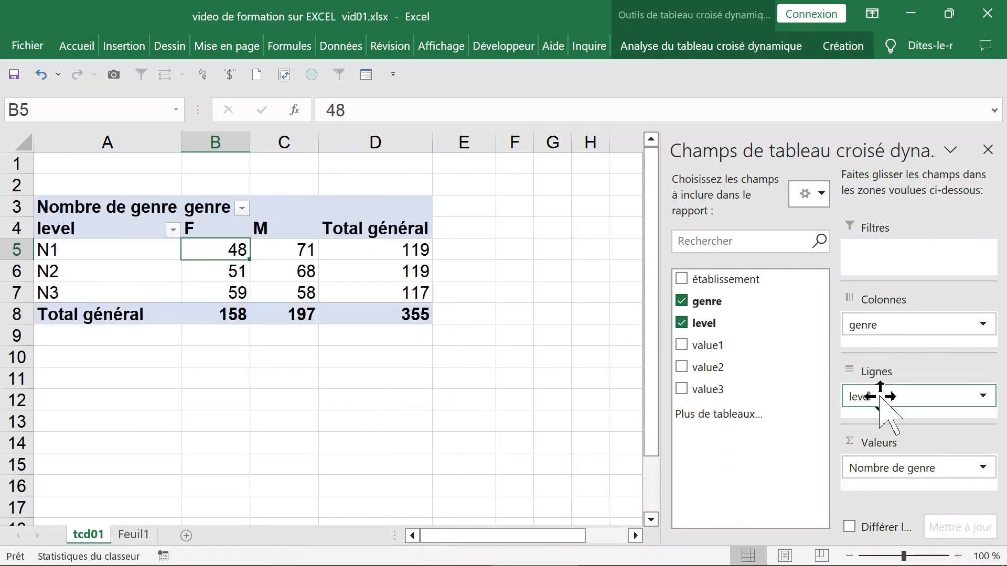
left_click(987, 151)
Examine the rearranged pivot table's level labels, the F column and the N1 row.
left_click(308, 243)
left_click(236, 249)
left_click(80, 231)
key("Return")
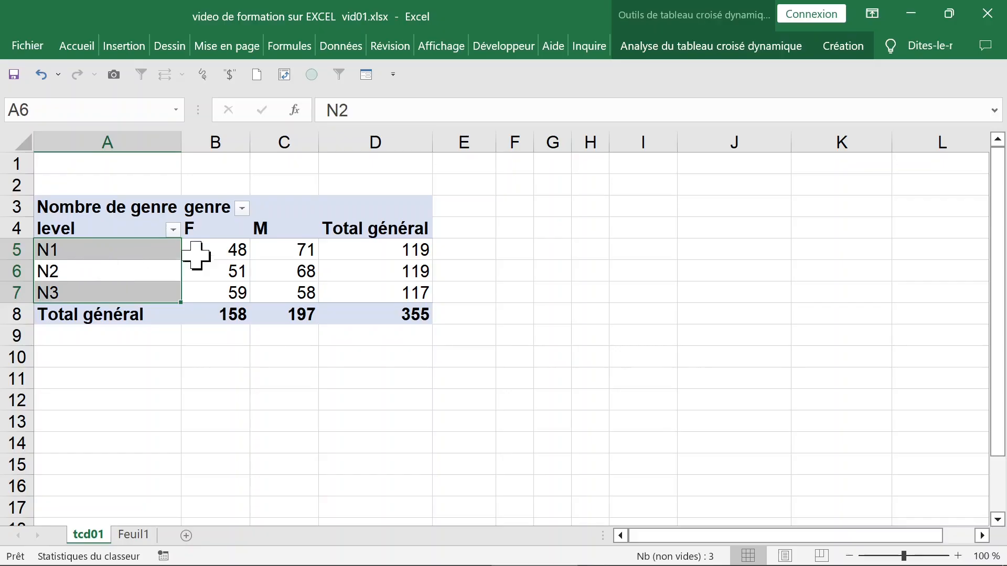
left_click(208, 244)
left_click(212, 141)
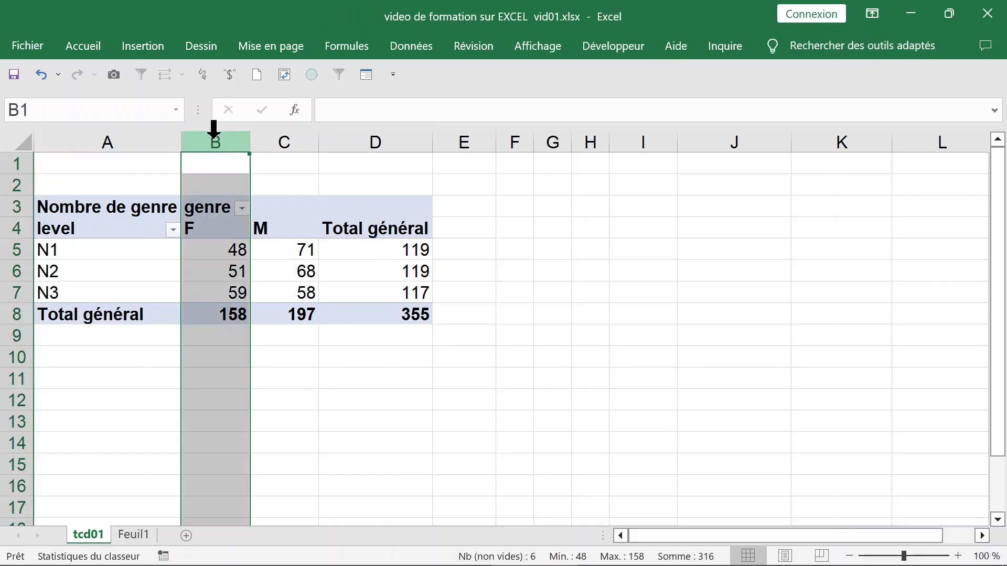
left_click(212, 243)
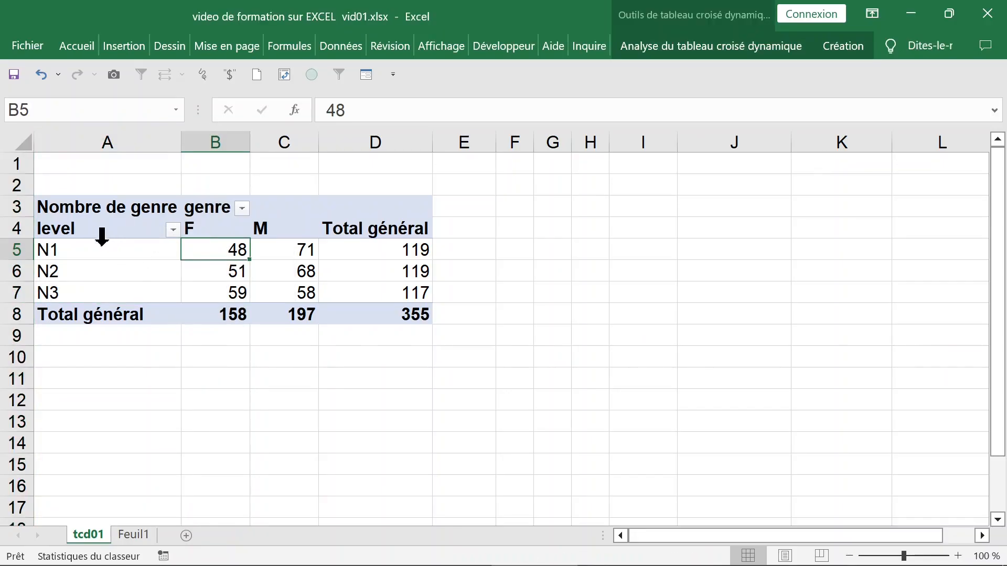
left_click(36, 251)
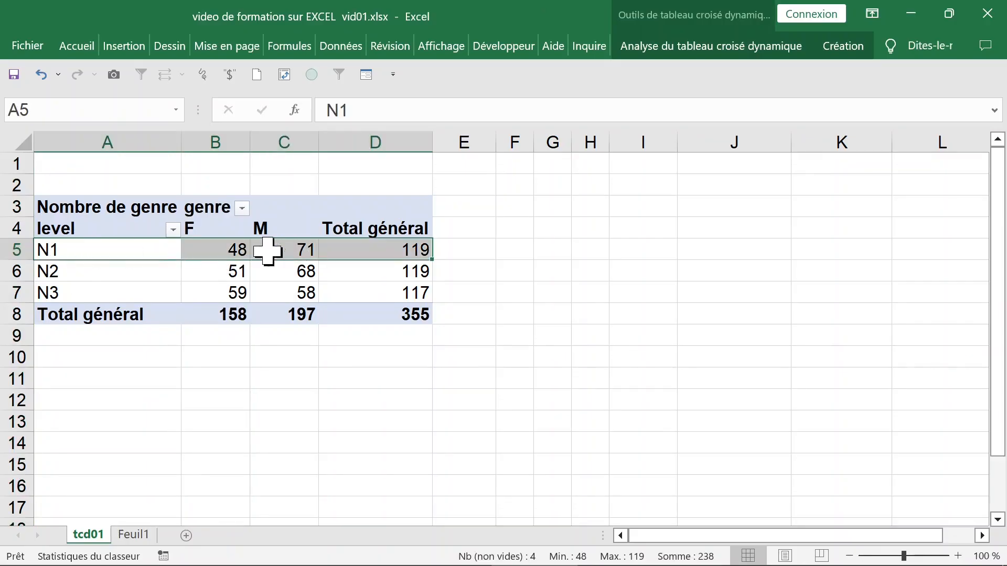
Show the pivot table's genre counts as a percentage of the row total.
right_click(210, 251)
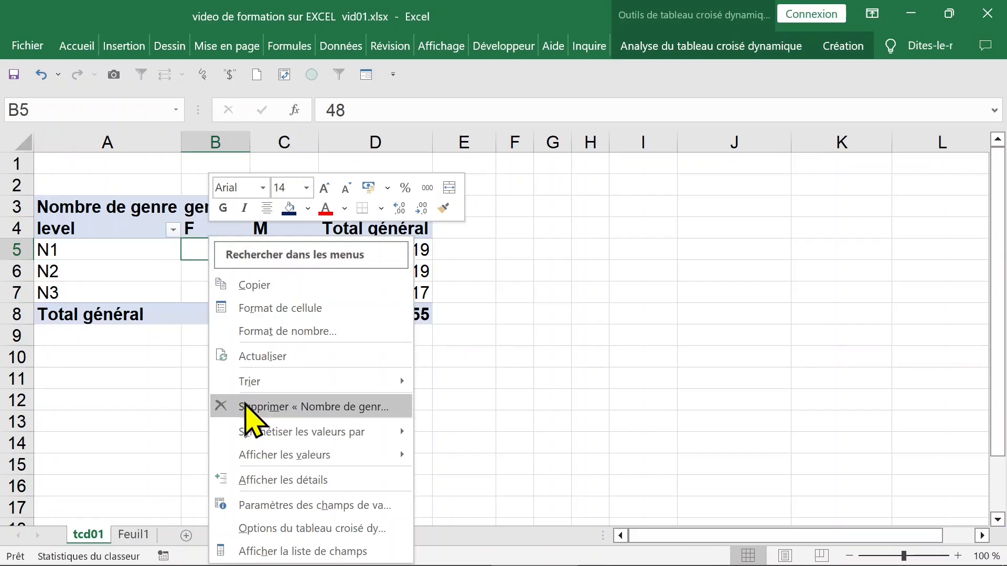
mouse_move(254, 434)
mouse_move(344, 454)
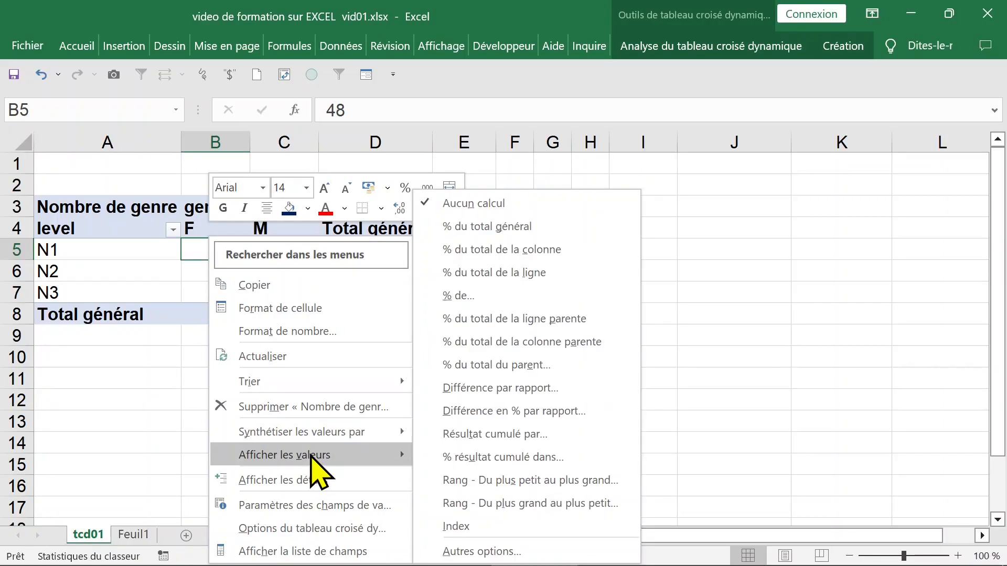
left_click(535, 273)
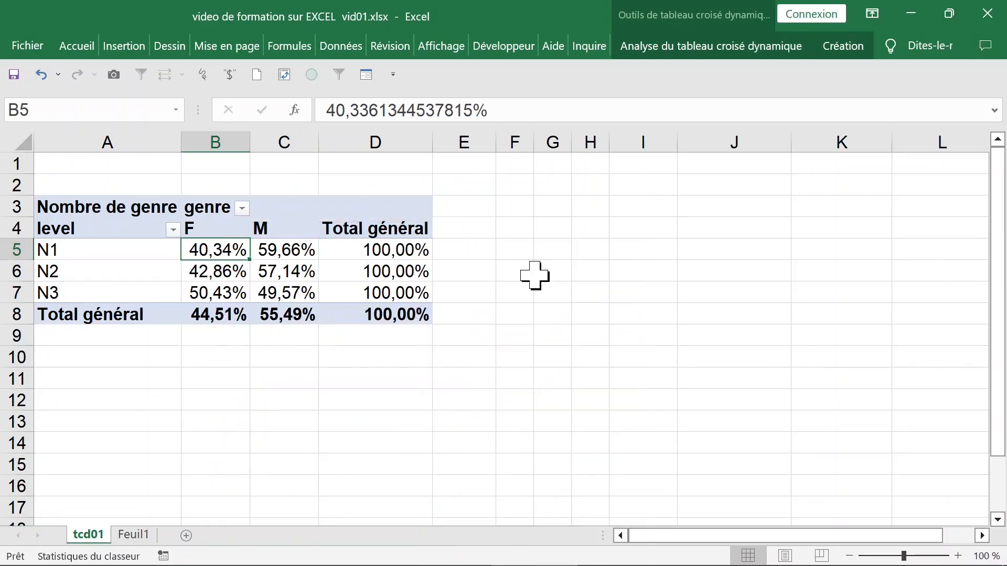
Enlarge the sheet view and examine the pivot table's row percentages for levels N1, N2 and N3.
left_click(913, 556)
left_click(384, 301)
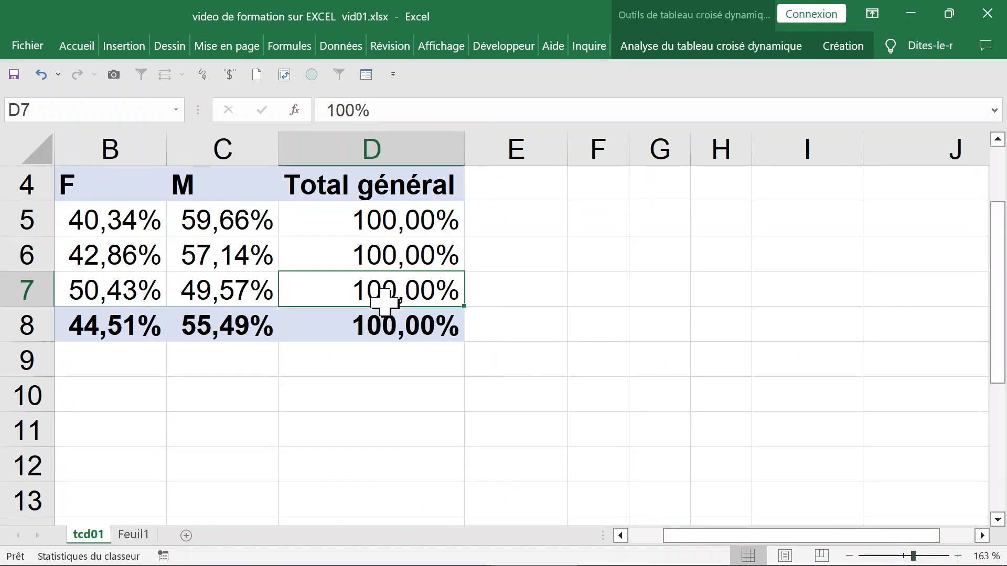
key("Left")
key("Left")
key("Left")
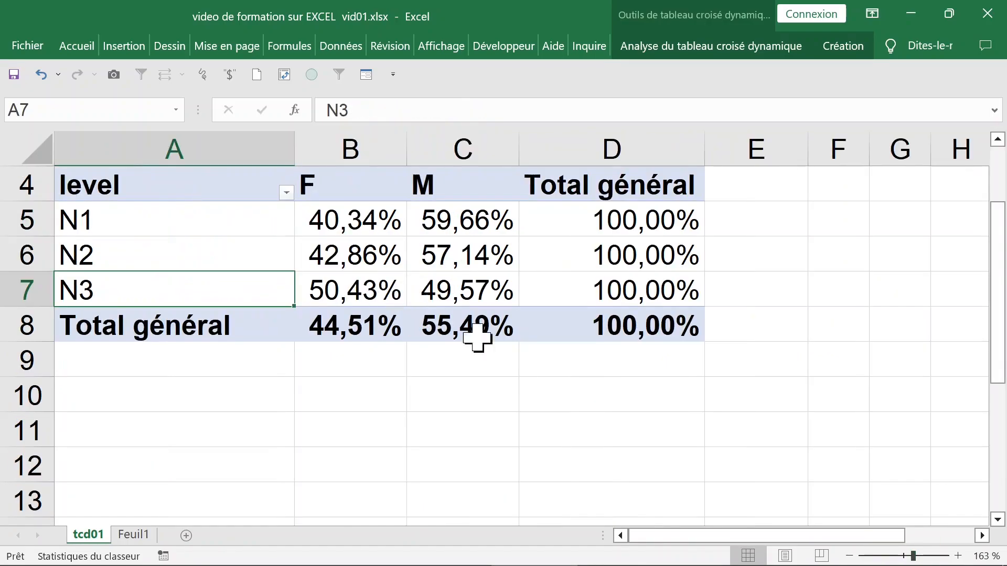
scroll(498, 340, "up", 1)
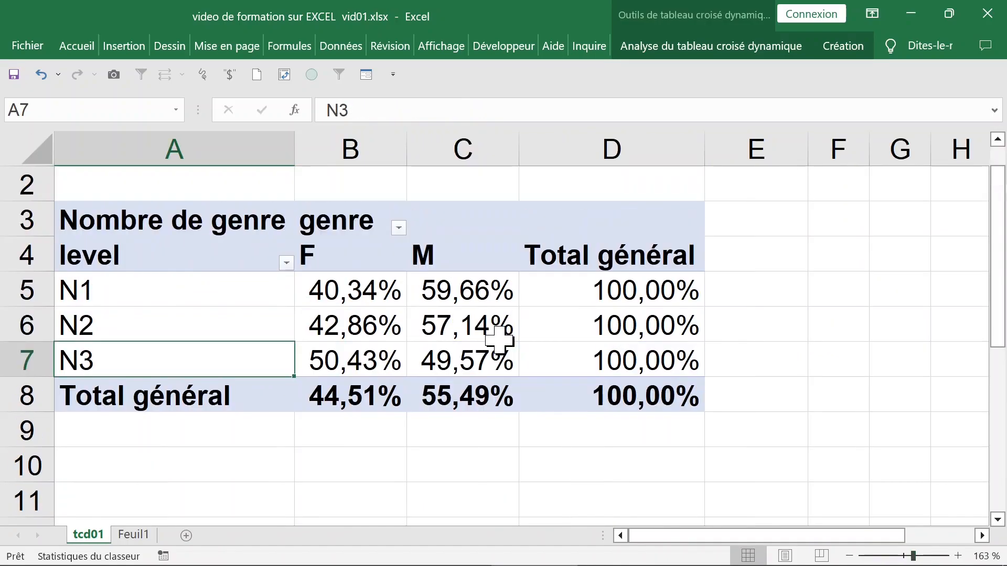
left_click(79, 288)
left_click(35, 331)
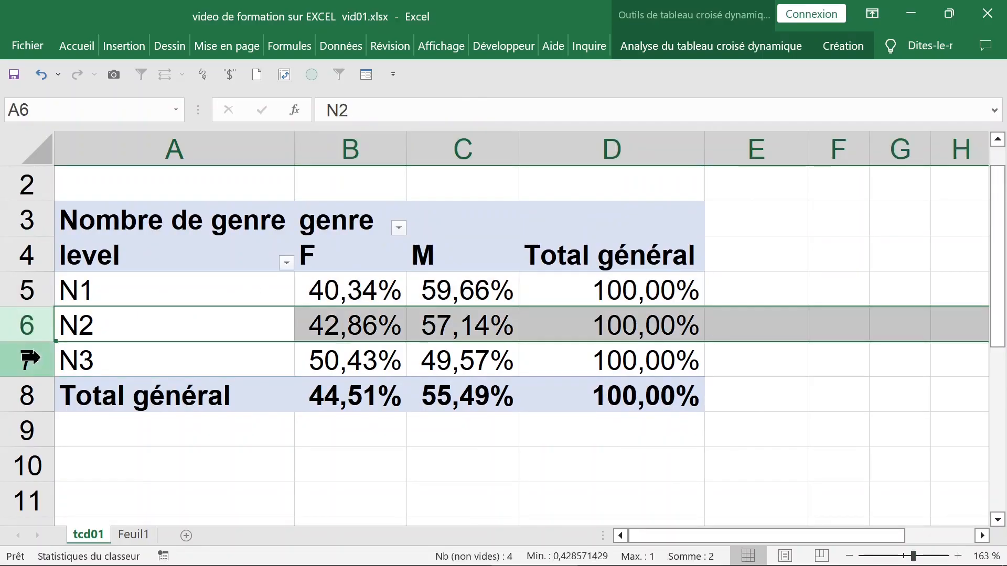
left_click(30, 355)
left_click(208, 326)
left_click(313, 299)
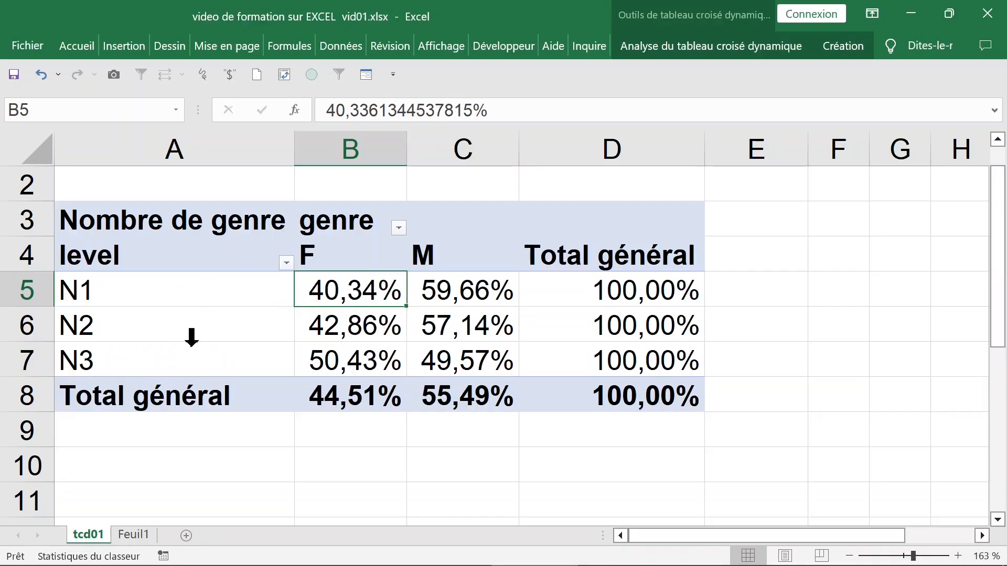
Reset the pivot table's genre values to no calculation and show them as a percentage of the column total.
right_click(305, 302)
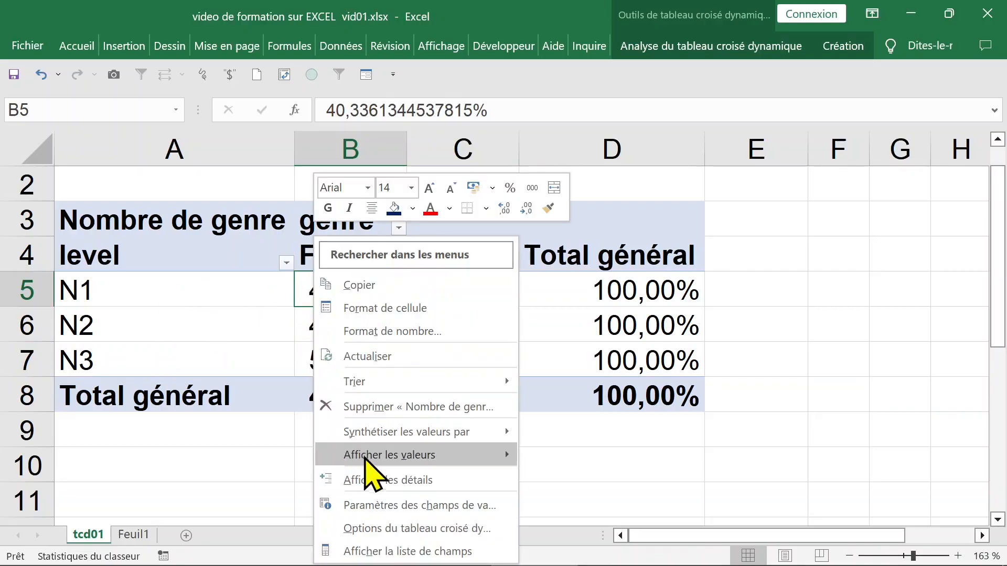
mouse_move(368, 460)
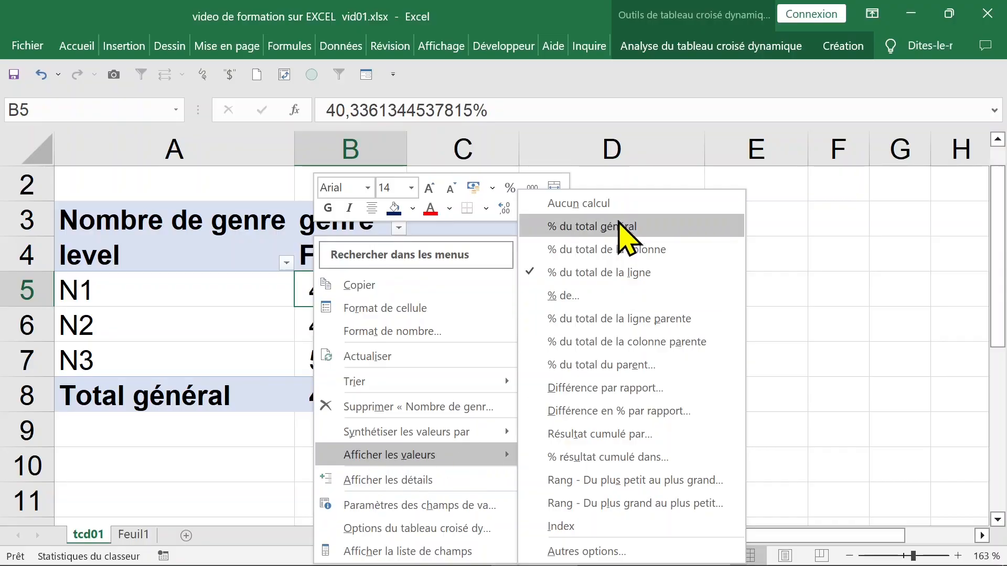
left_click(608, 203)
right_click(375, 302)
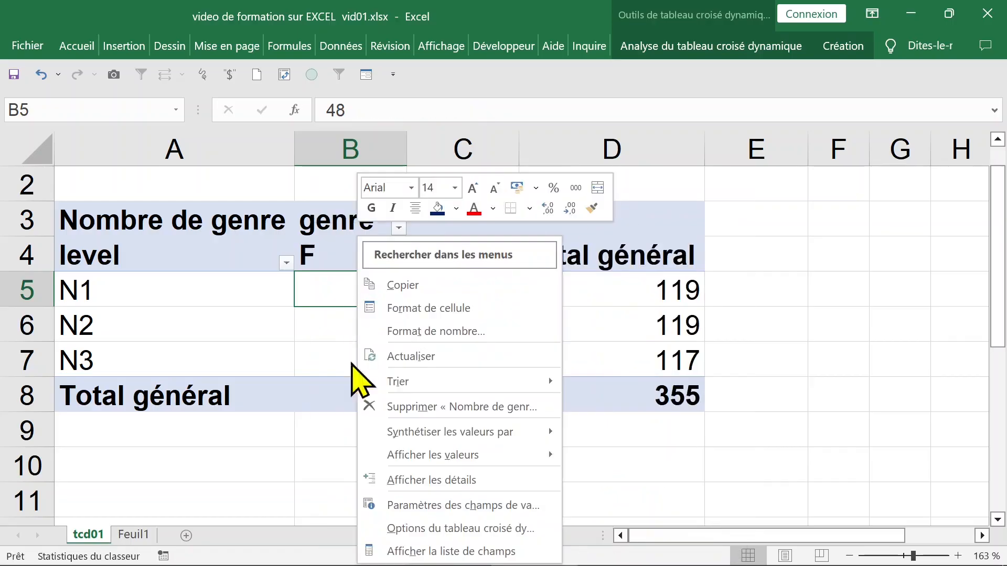
mouse_move(409, 461)
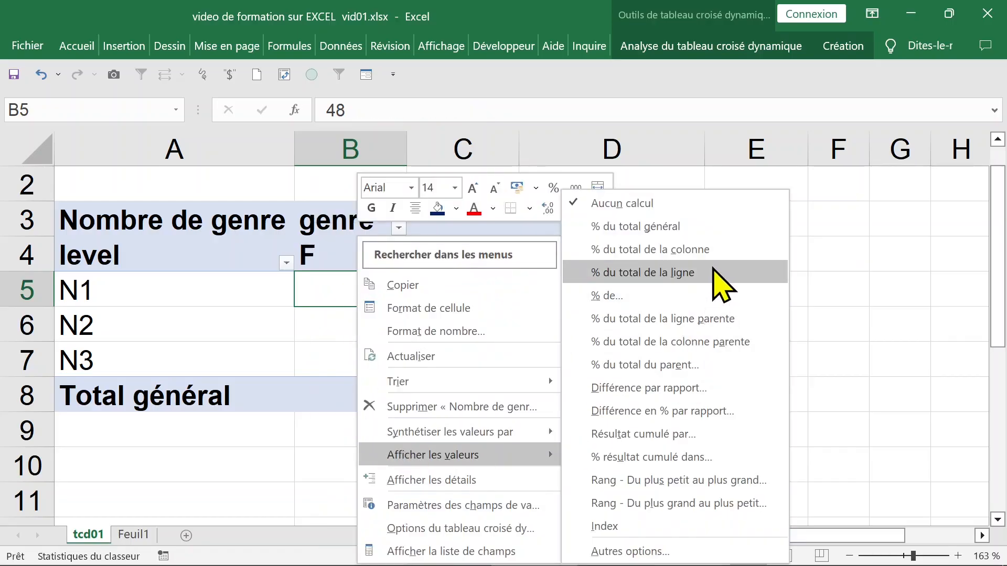
left_click(712, 250)
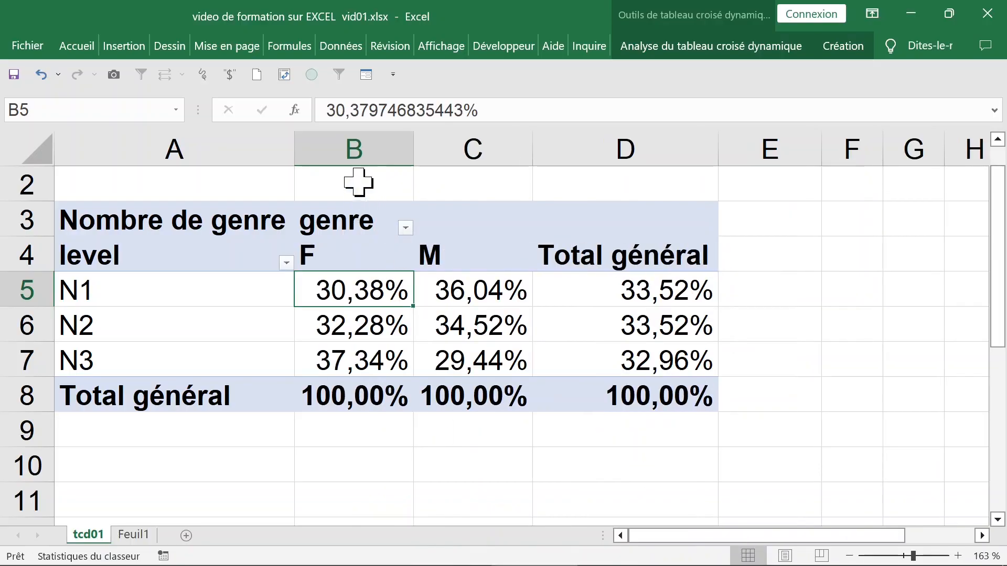
Reorder the genre columns so M comes before F by entering m over the F label in B4.
left_click(335, 145)
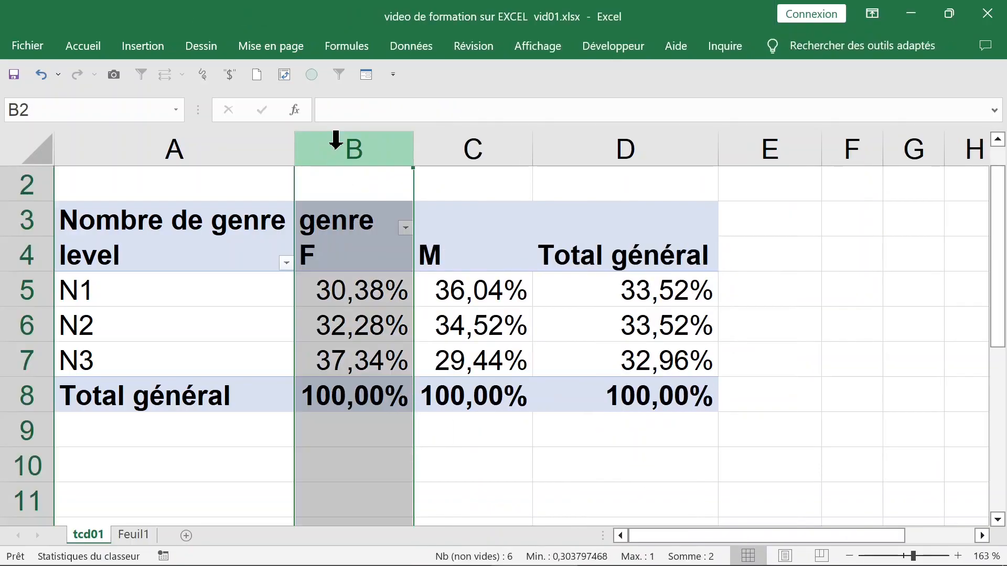
left_click(475, 140)
left_click(322, 236)
left_click(442, 226)
left_click(344, 258)
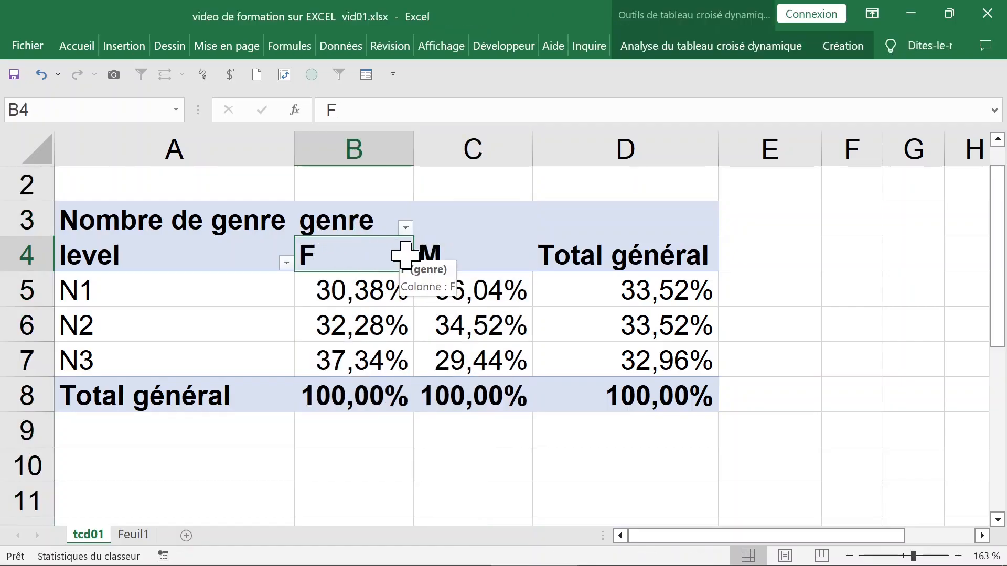
type("m")
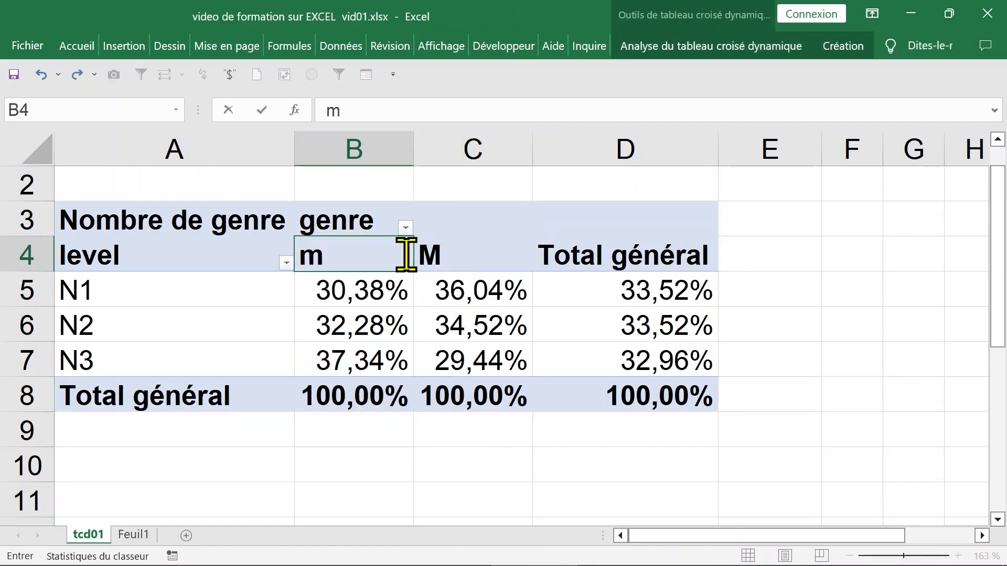
key("Return")
left_click(332, 254)
left_click(463, 254)
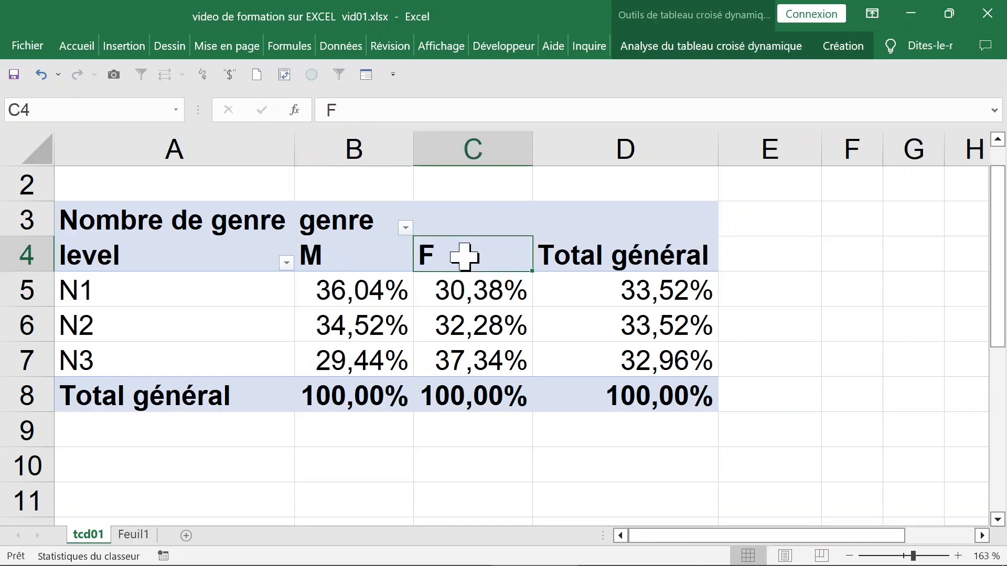
Examine the column percentages by level under M, F and the grand total.
left_click(468, 291)
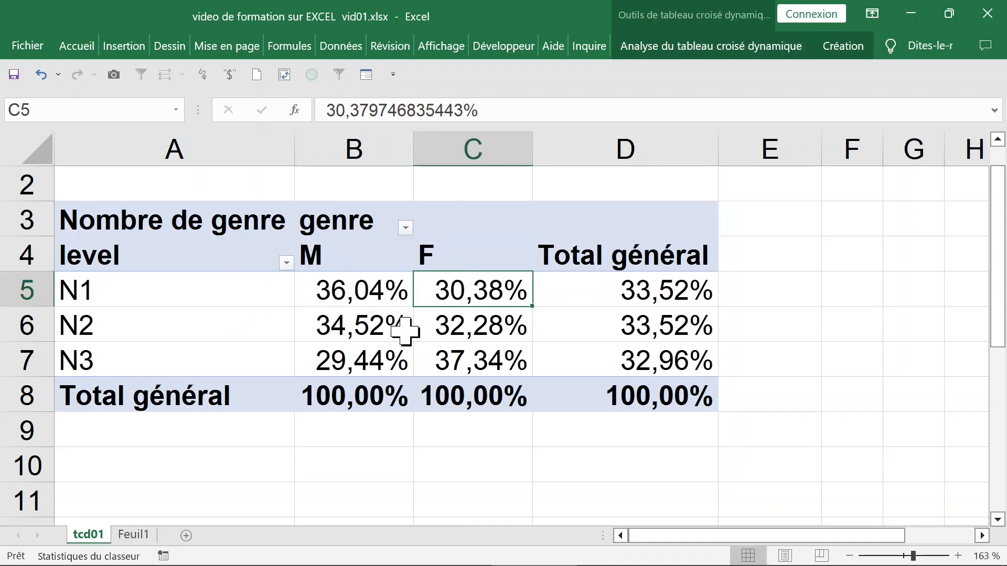
left_click(366, 295)
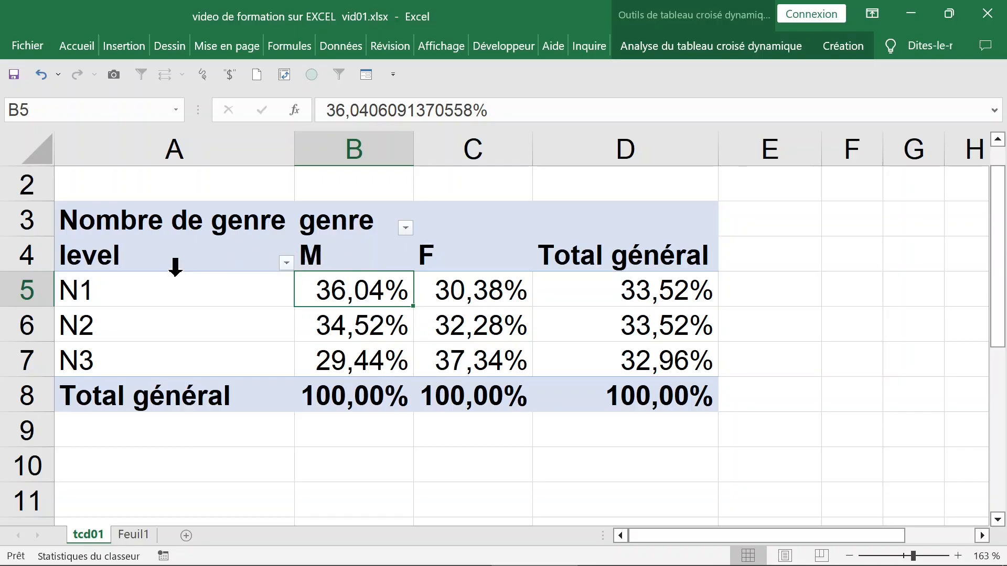
left_click(342, 138)
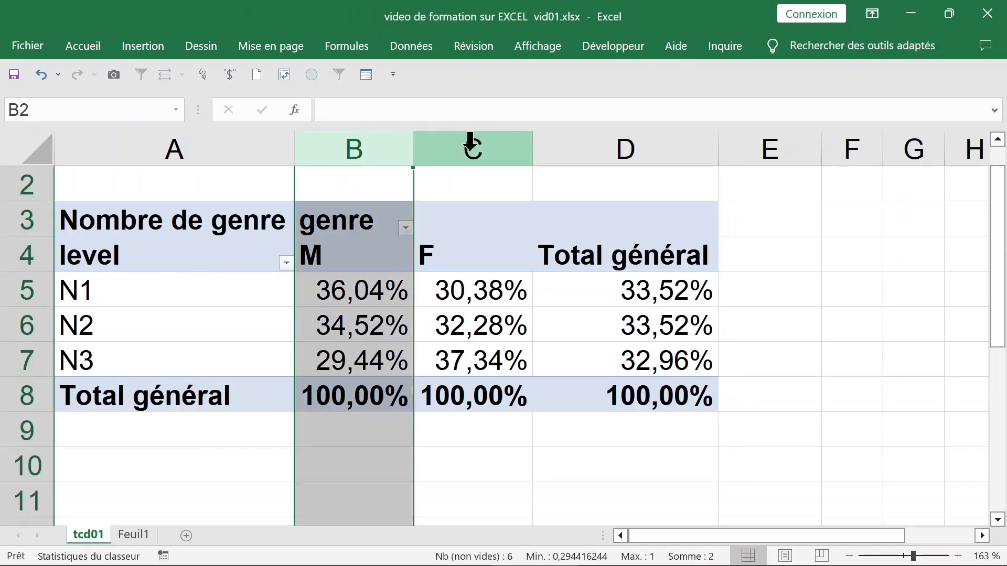
left_click(467, 142)
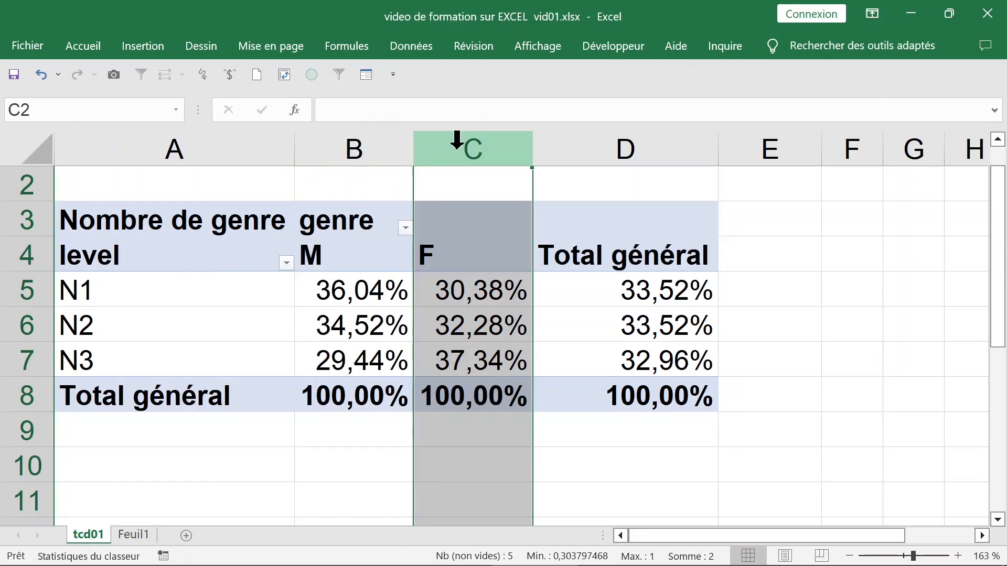
left_click(637, 285)
left_click(615, 139)
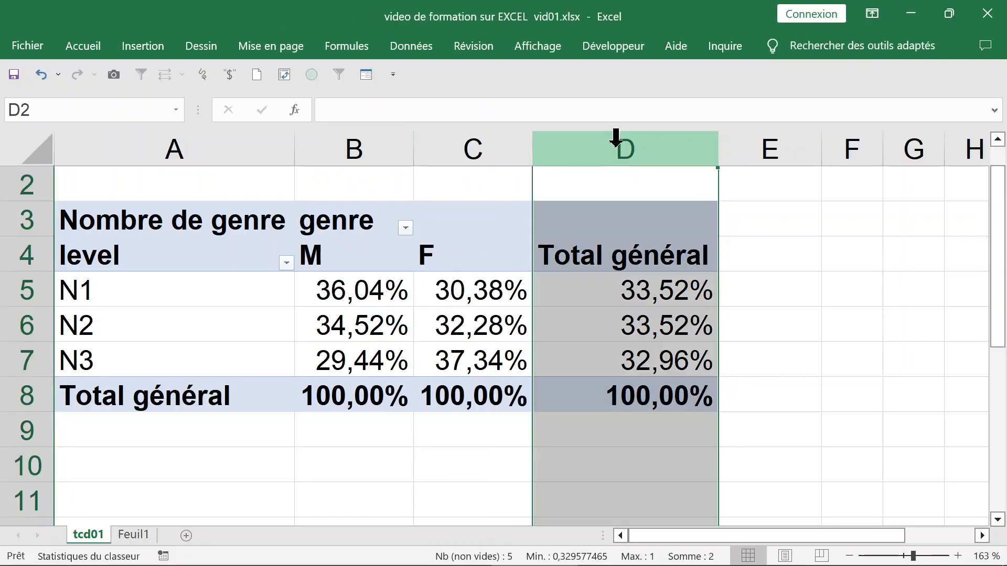
left_click_drag(333, 292, 607, 356)
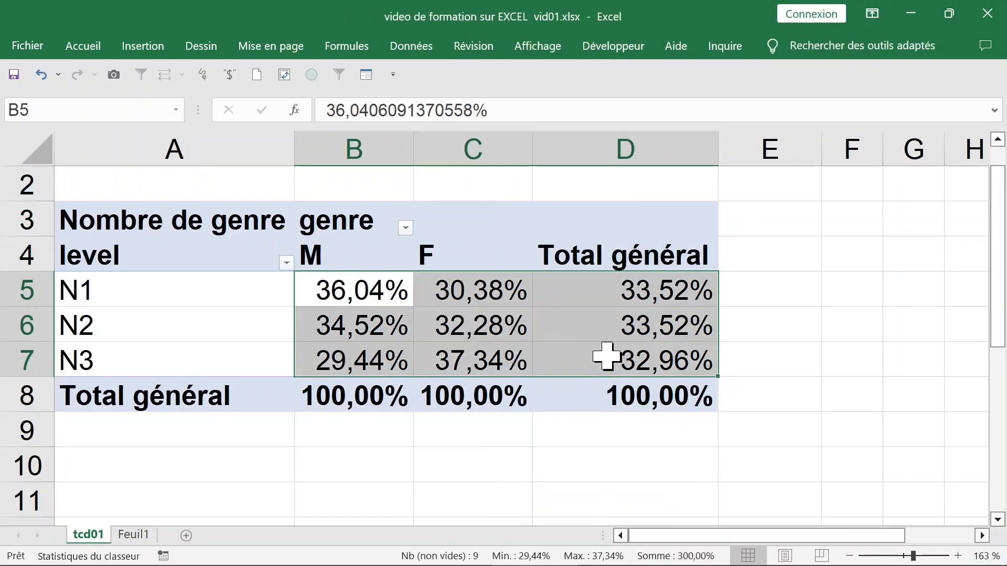
Set the pivot table's genre values back to no calculation to show plain counts.
left_click(358, 292)
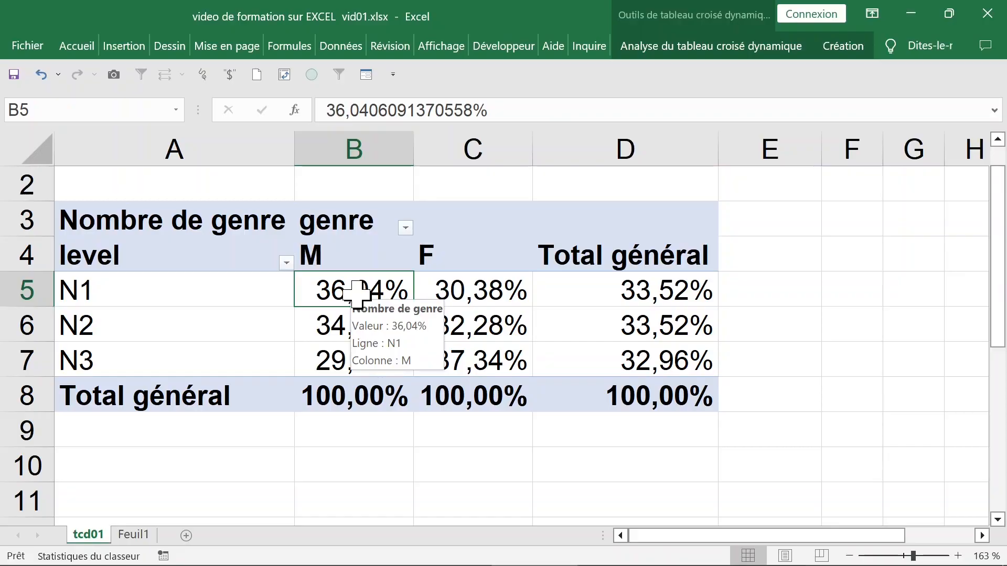
right_click(358, 293)
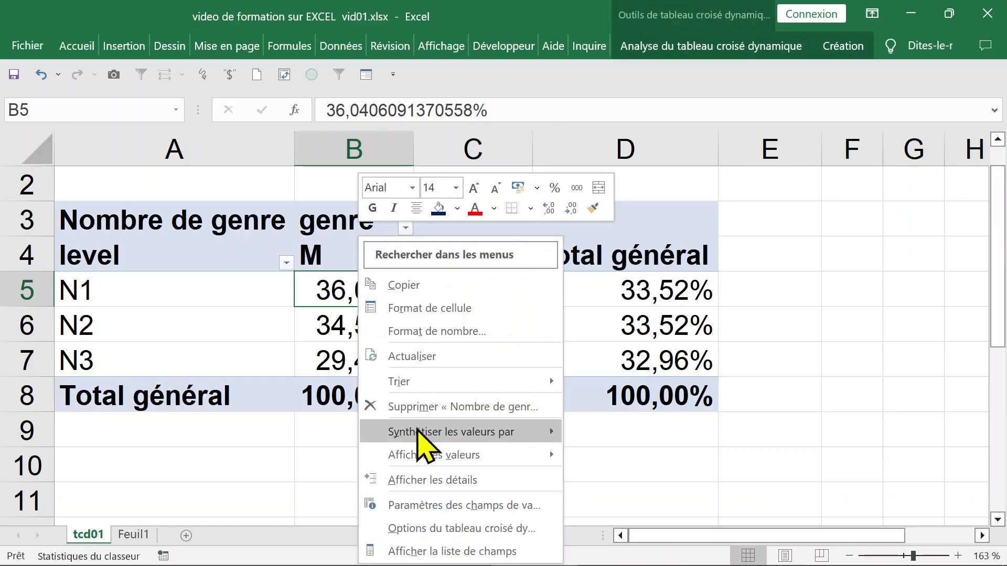
mouse_move(434, 442)
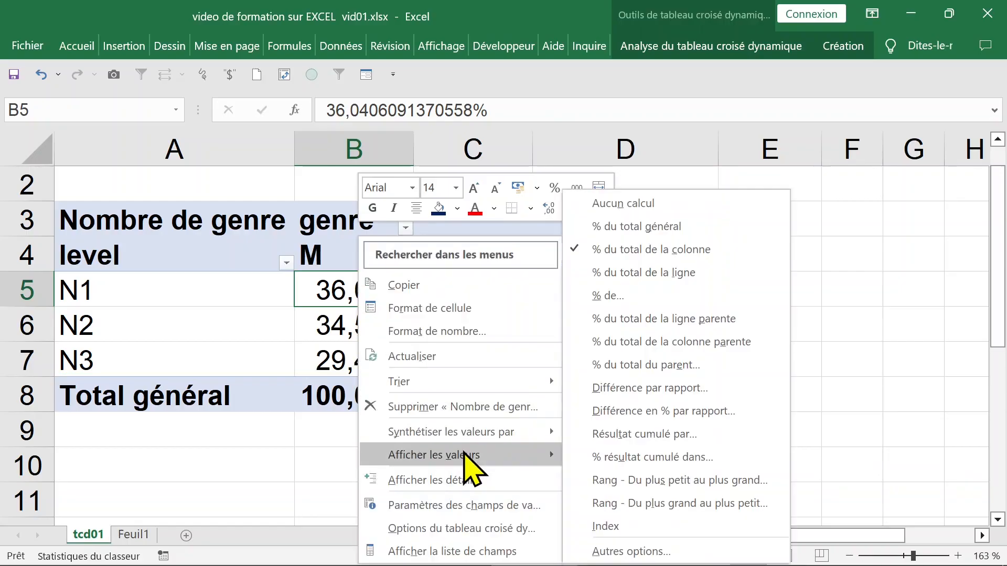
mouse_move(486, 454)
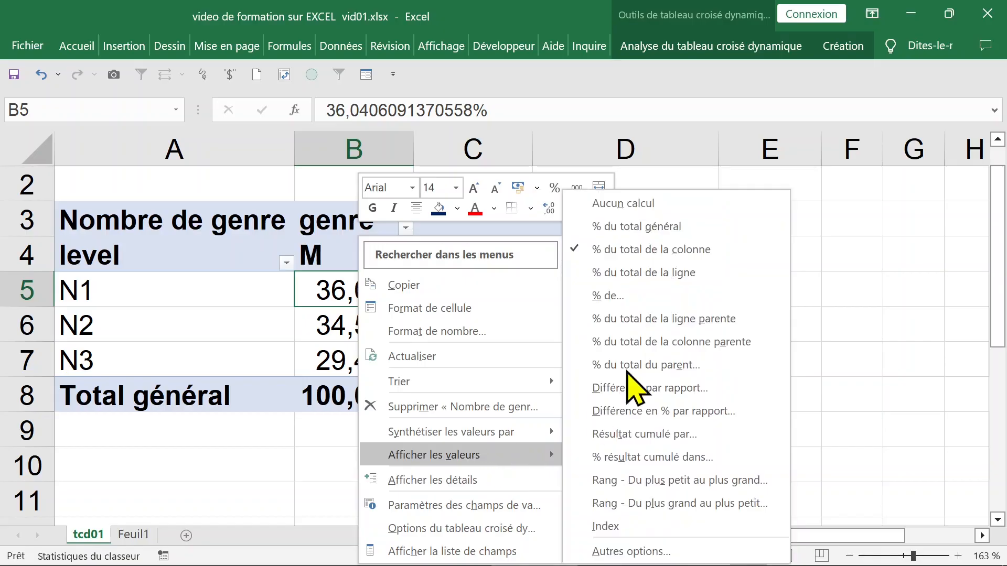
left_click(662, 203)
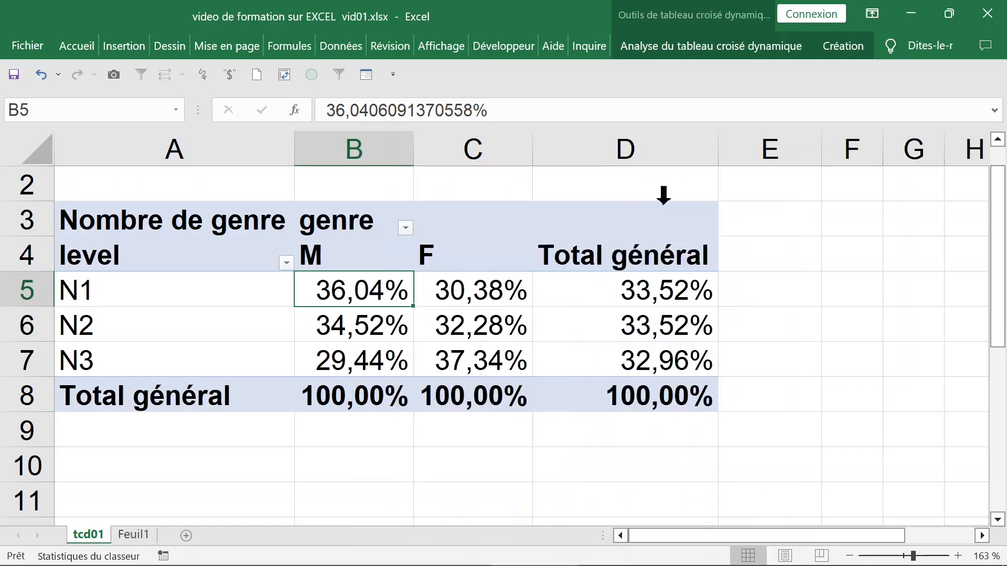
right_click(340, 289)
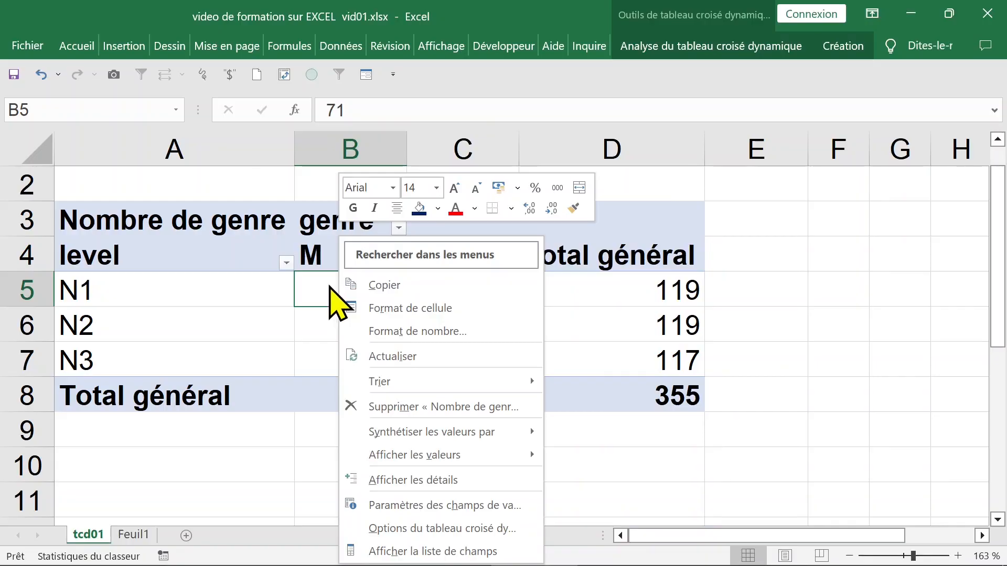
left_click(435, 551)
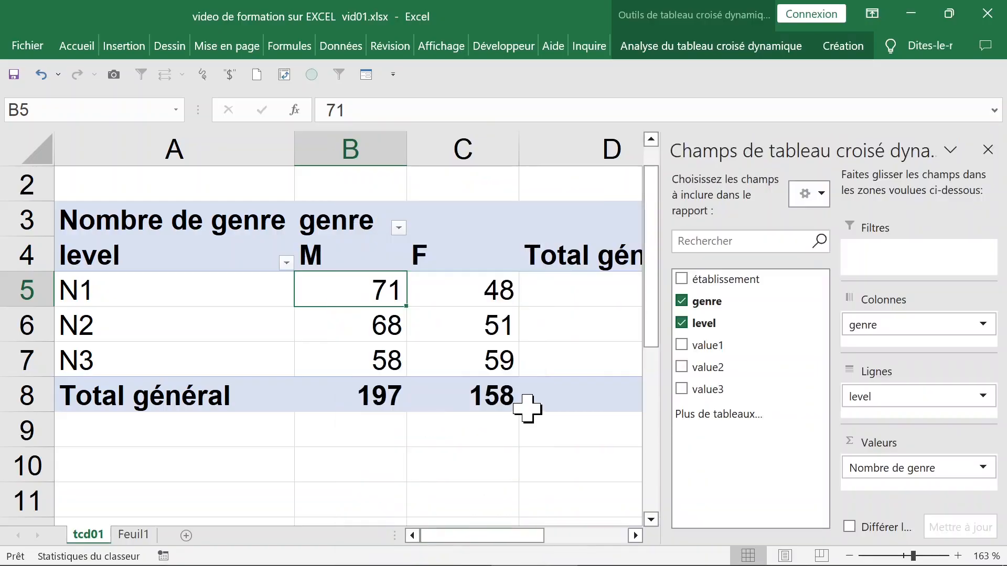
left_click(987, 142)
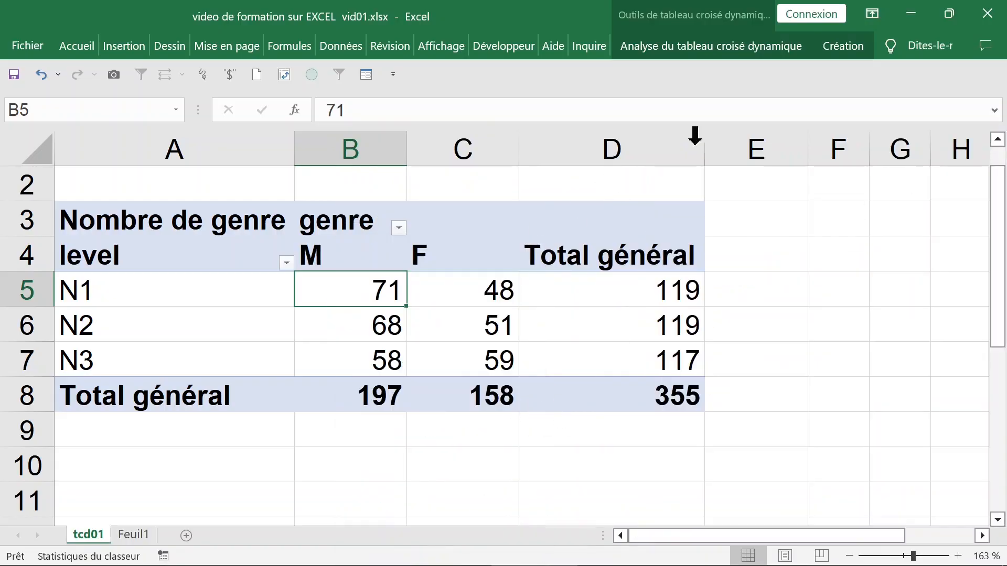
Display the pivot table's field list and add the établissement field to the rows.
left_click(852, 52)
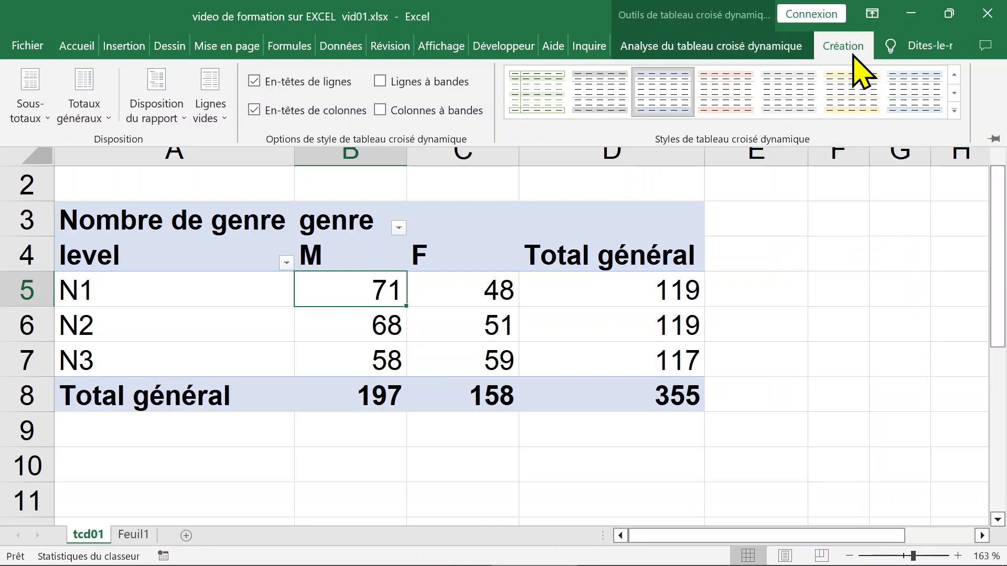
left_click(744, 53)
left_click(902, 107)
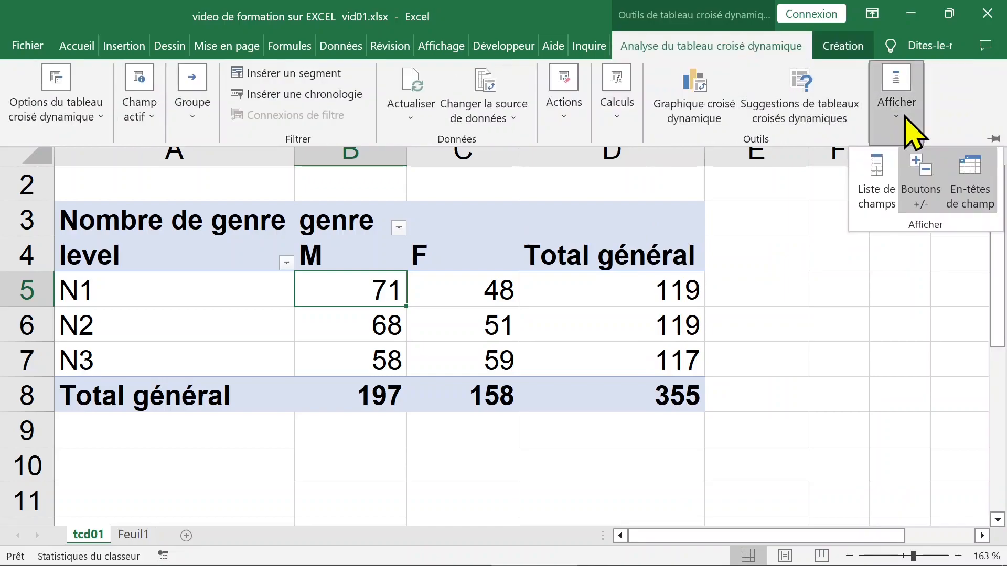
left_click(878, 179)
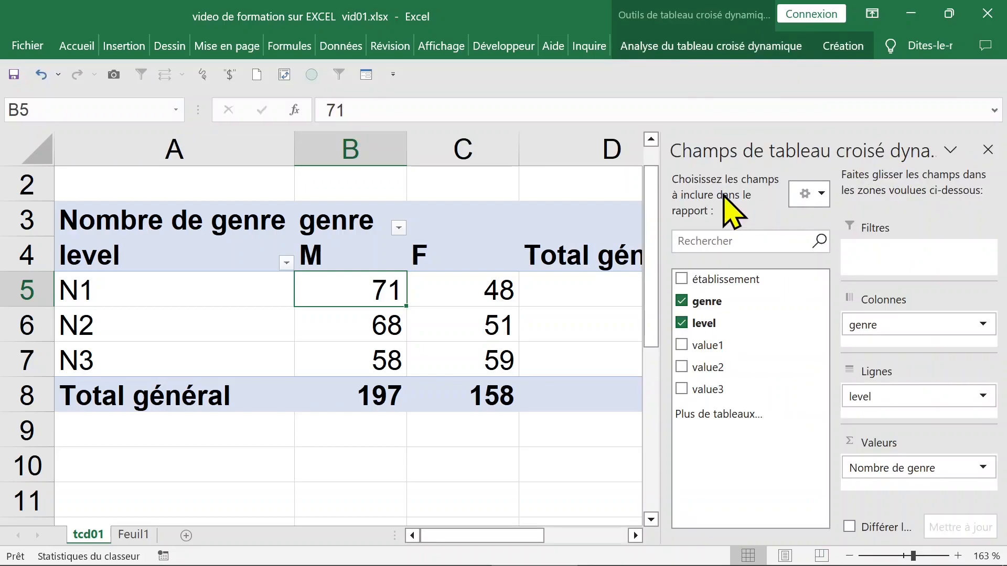
left_click(682, 281)
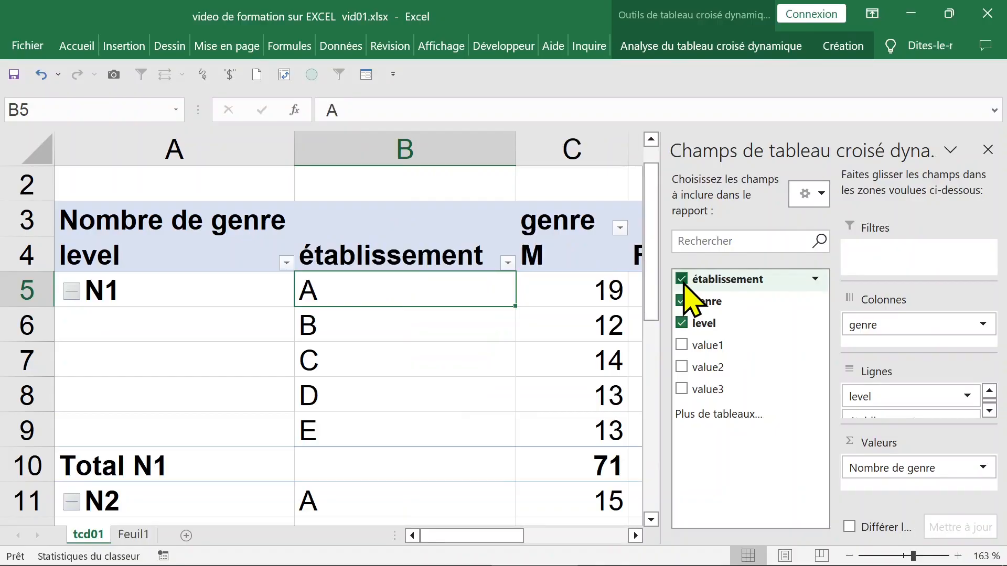
Place établissement in columns and genre in rows beneath level, and close the field list.
left_click(989, 411)
left_click_drag(965, 404, 904, 404)
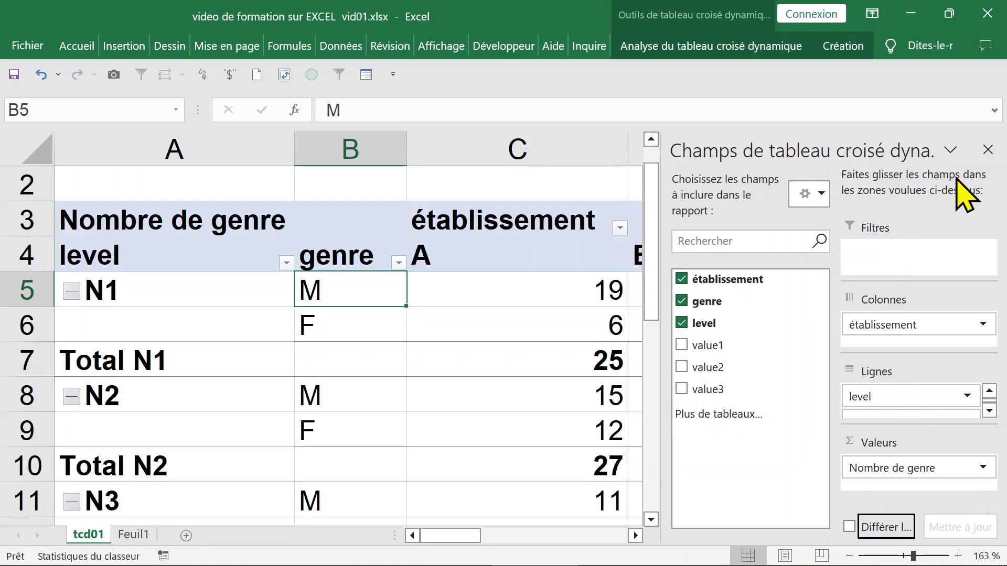
left_click(987, 150)
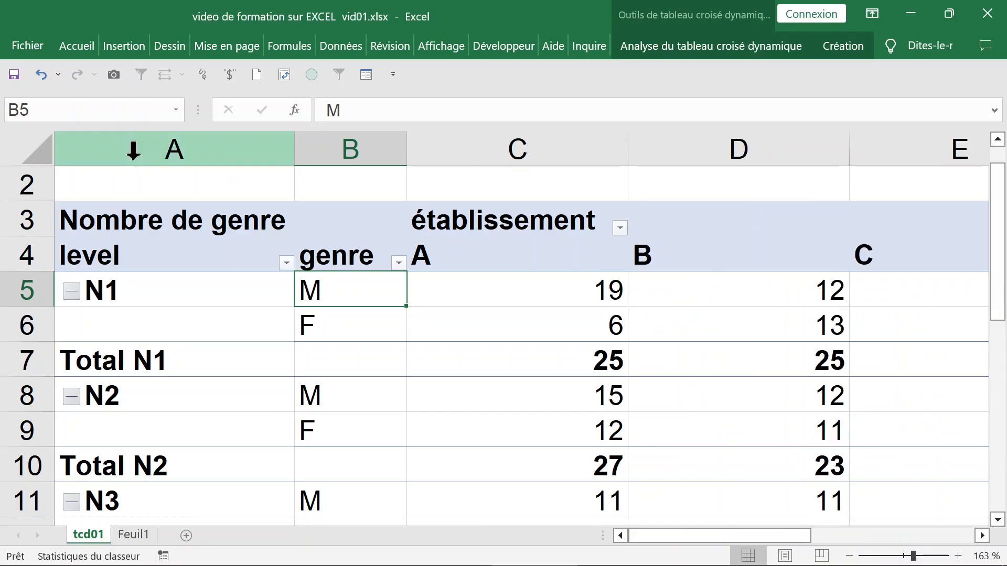
Autofit all column widths so the pivot table's établissement counts and grand total fit their contents.
left_click(29, 151)
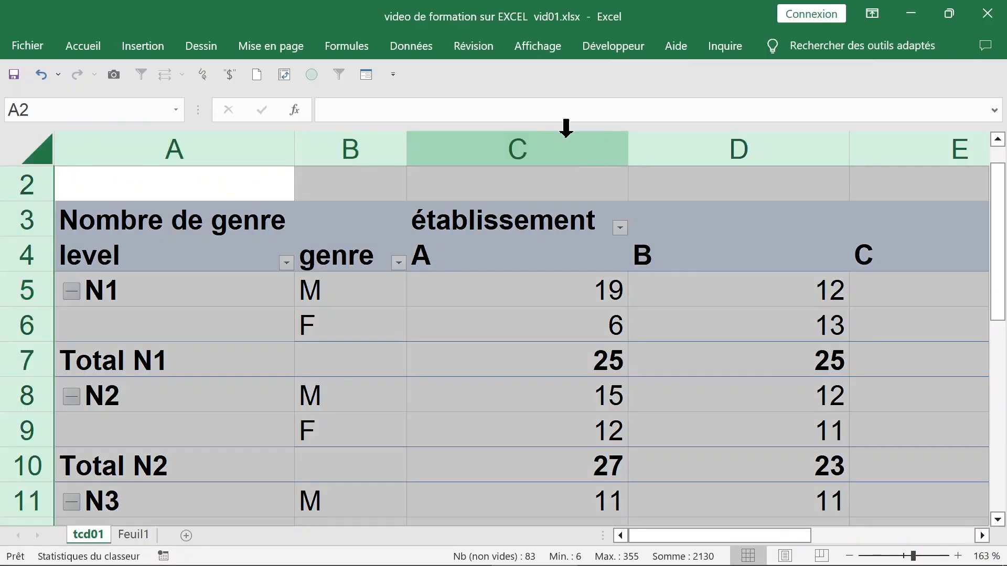
double_click(628, 144)
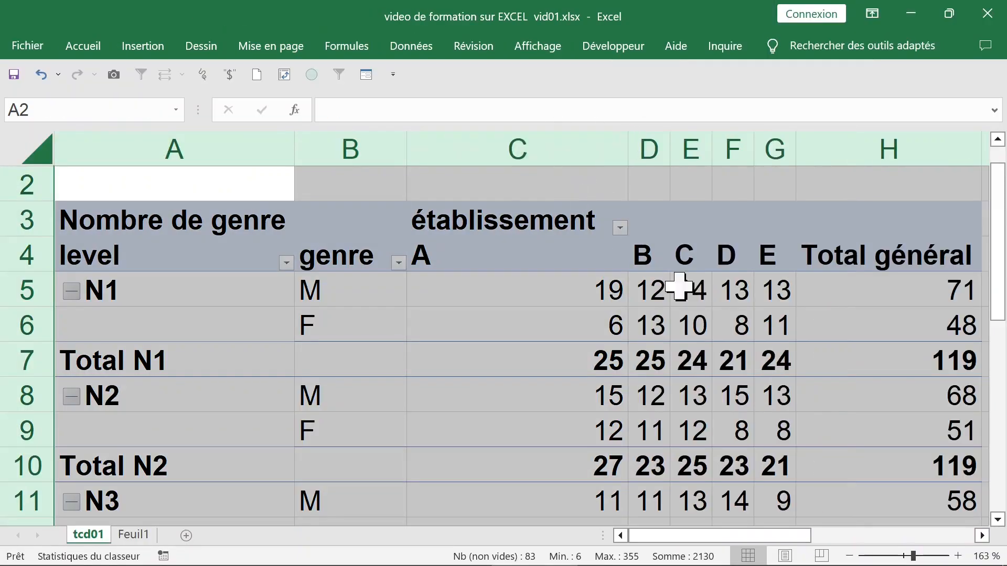
left_click(361, 274)
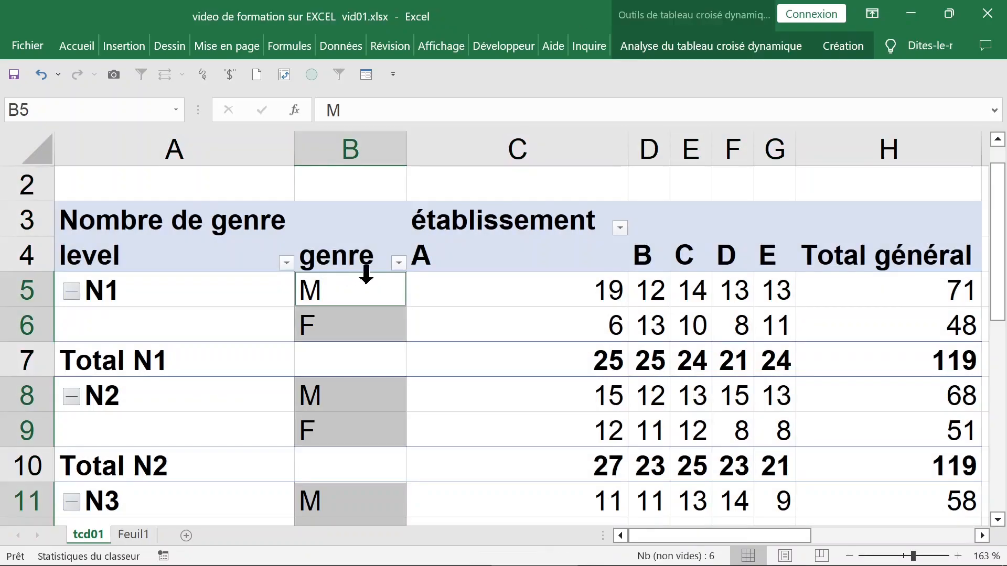
Examine the M and F rows grouped under level N1 and the groups below it.
left_click(158, 292)
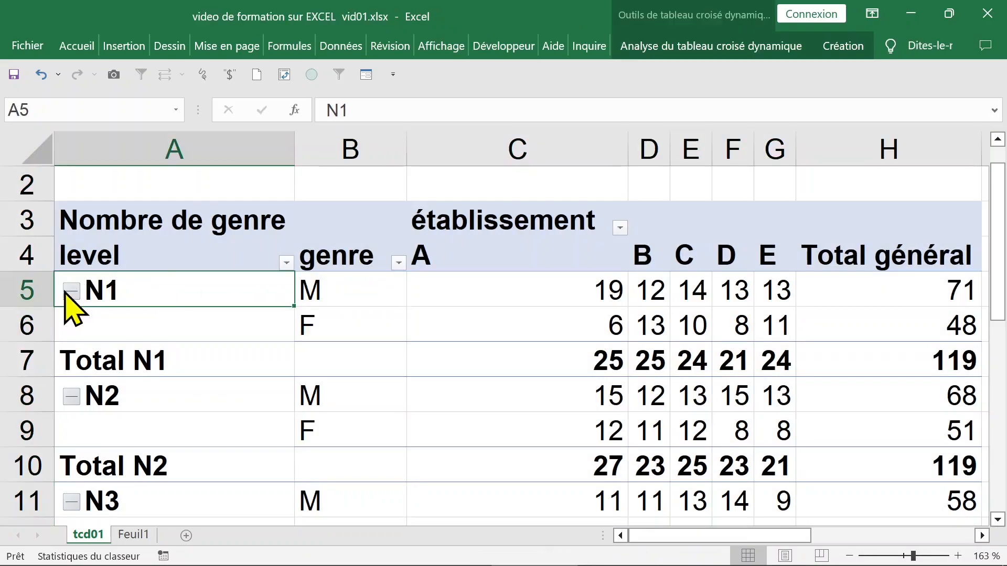
left_click(48, 290)
left_click(102, 291)
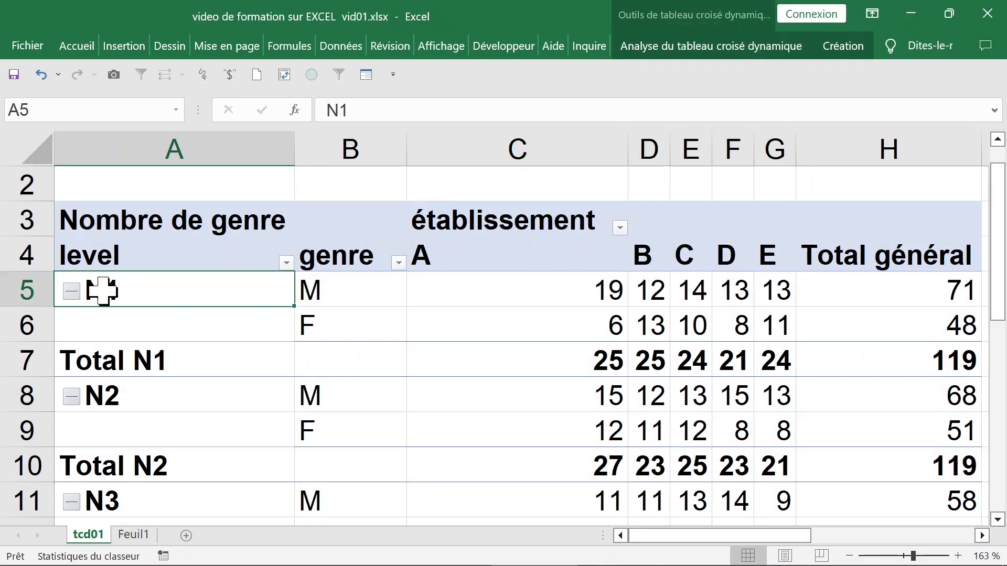
left_click(50, 290)
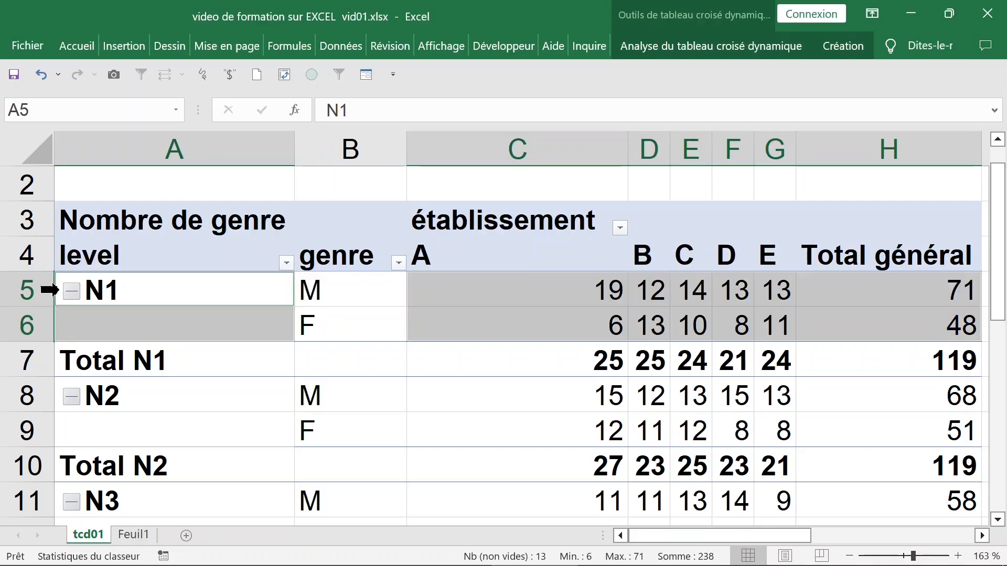
scroll(168, 367, "down", 2)
scroll(168, 304, "up", 2)
left_click(362, 338)
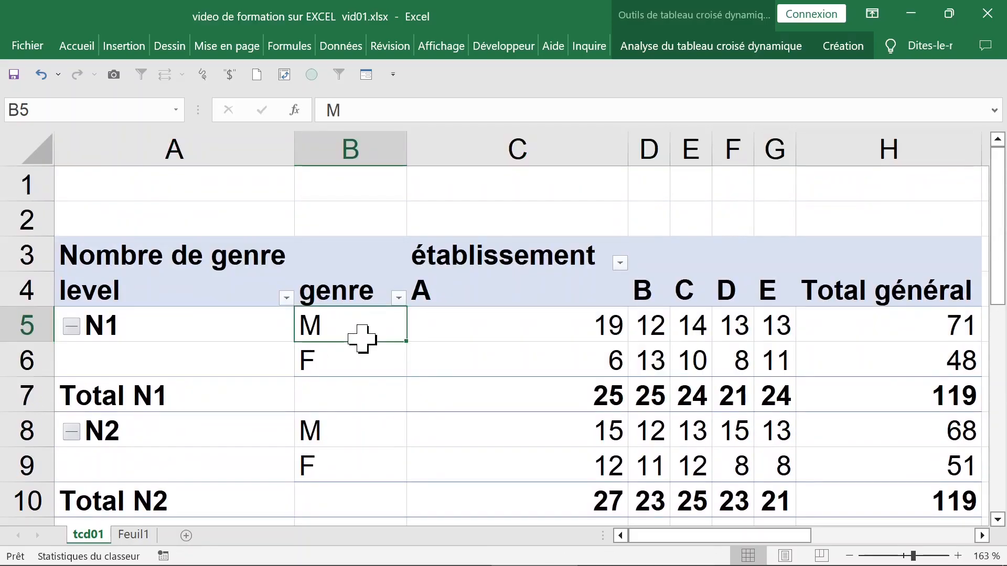
Swap the two row fields by entering genre over the level header in A4, and check the M rows by level.
left_click(132, 287)
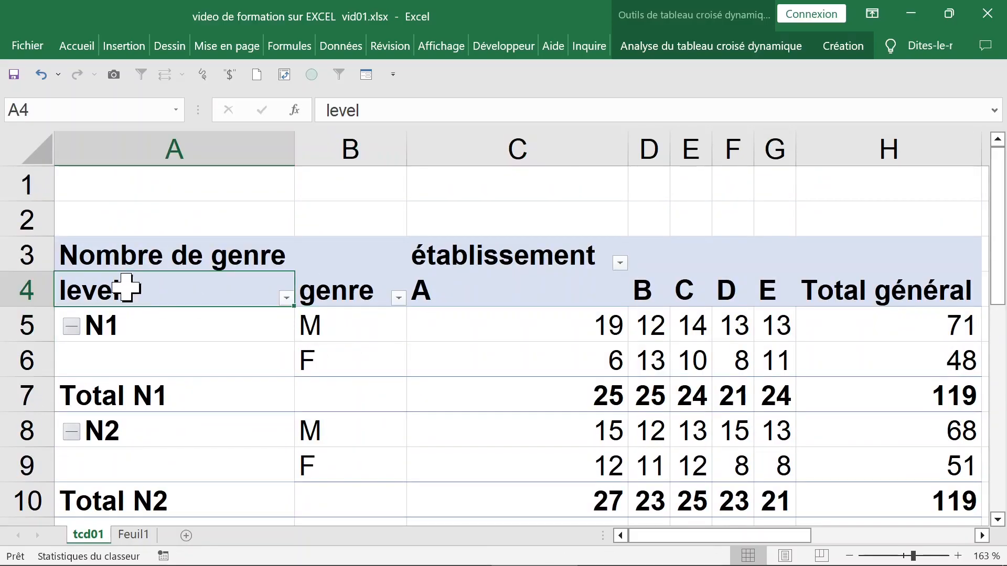
type("genre")
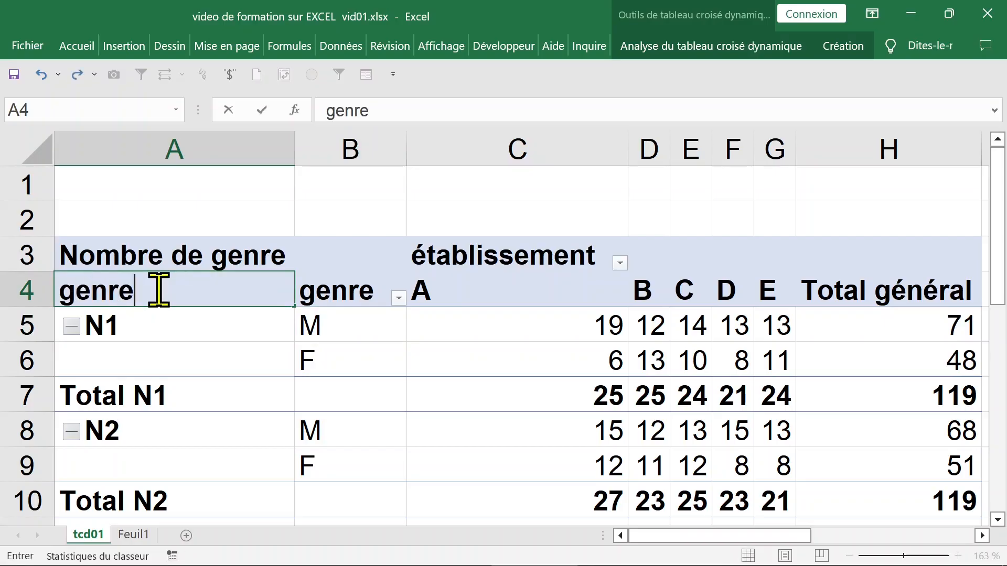
key("Return")
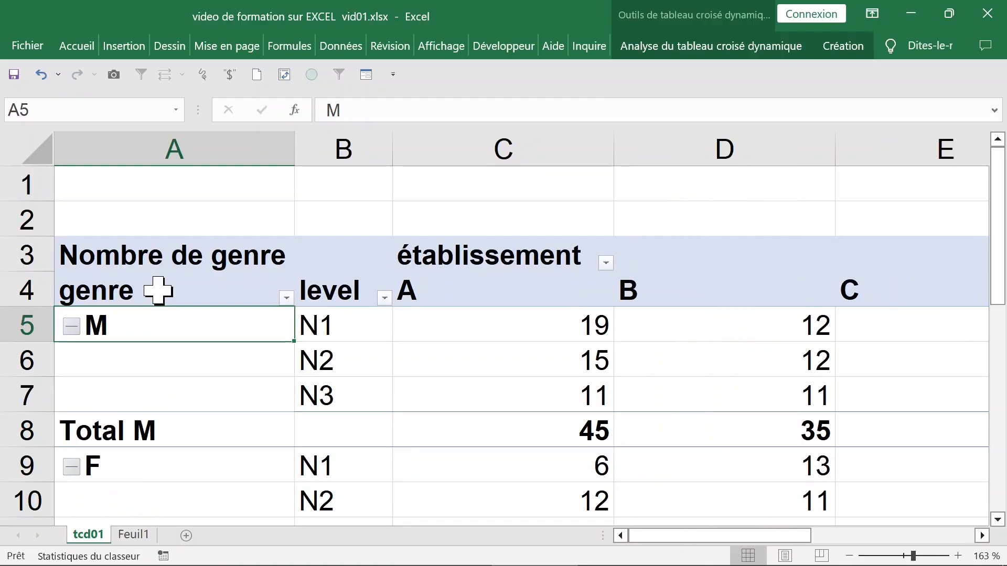
left_click_drag(187, 329, 748, 387)
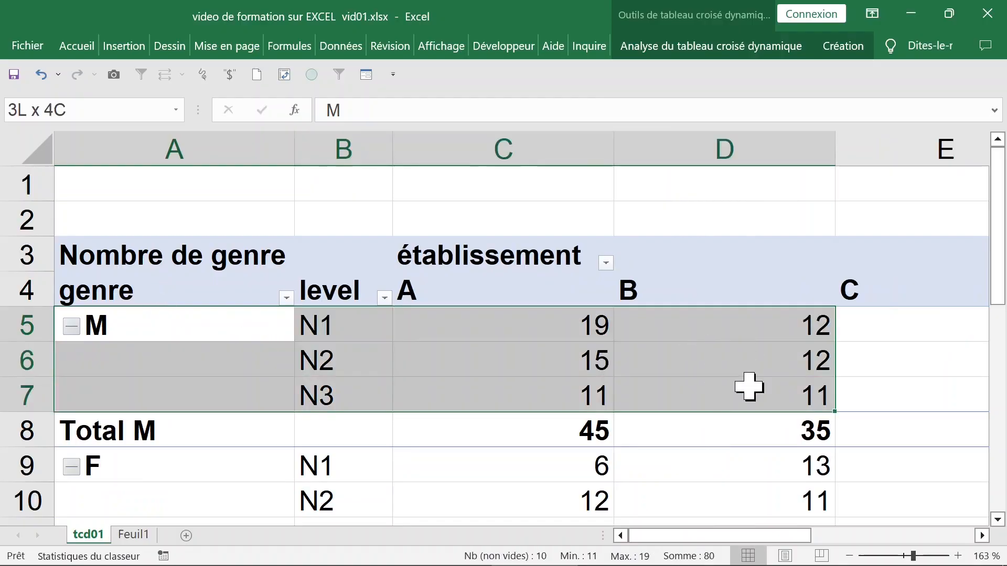
scroll(355, 445, "down", 1)
scroll(354, 444, "up", 1)
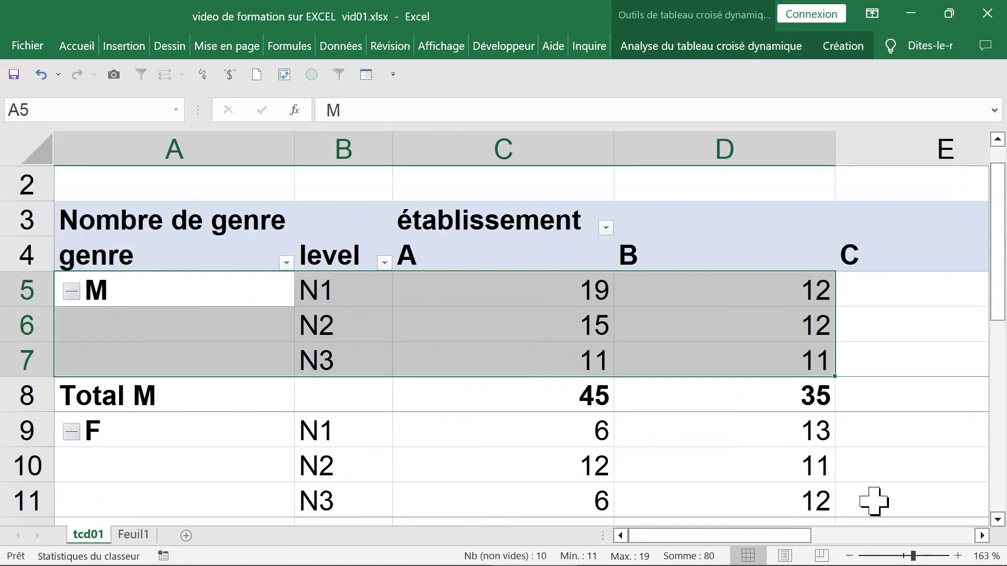
Zoom the sheet out to 126% and autofit all column widths to the rearranged pivot table.
left_click(909, 556)
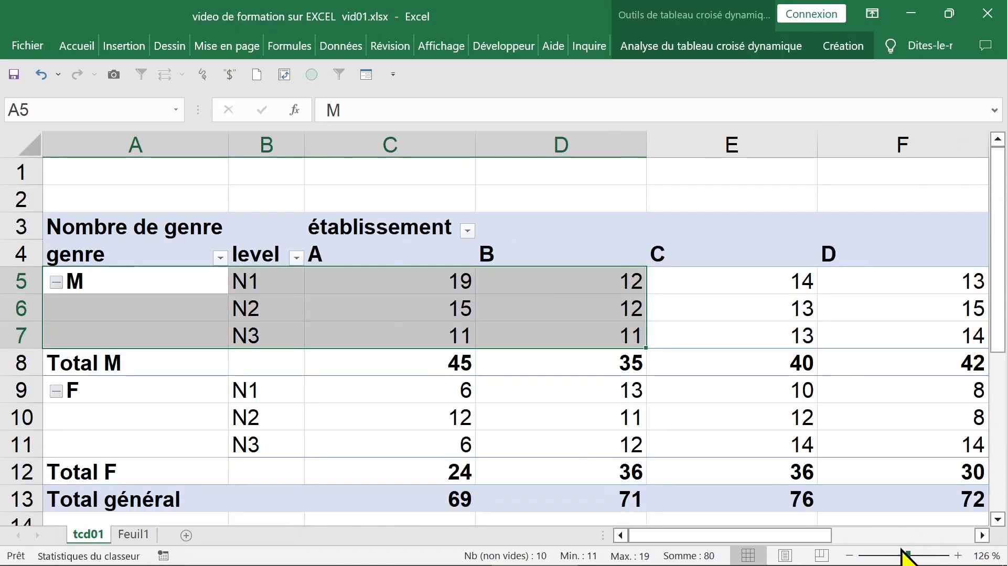
left_click(348, 299)
left_click(21, 145)
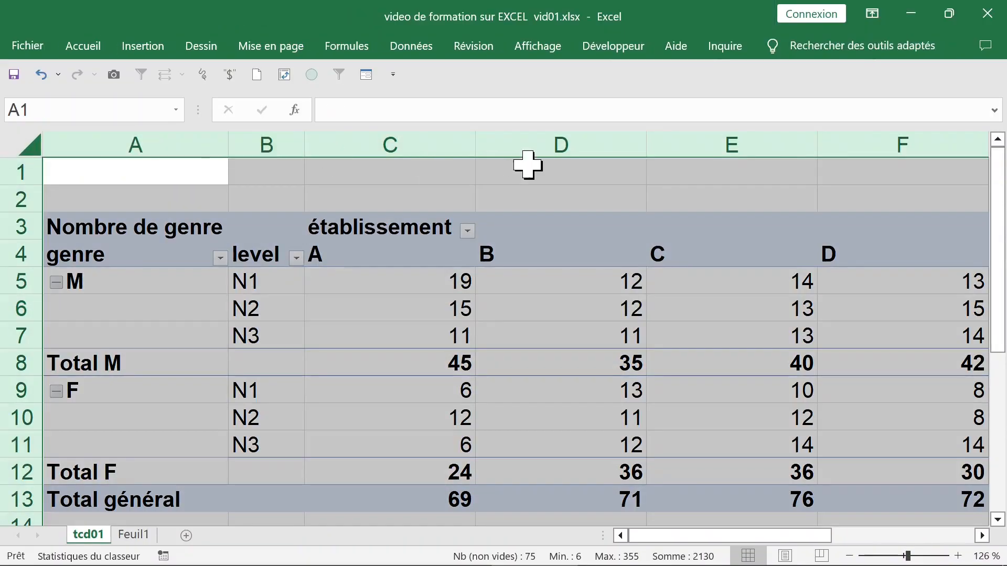
double_click(646, 144)
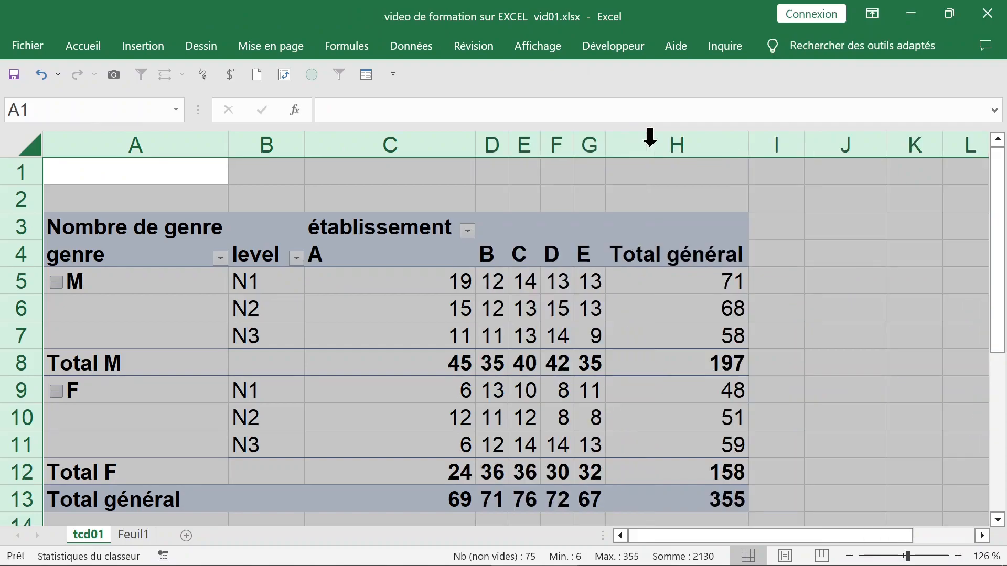
Check the blank genre label cells, set the report layout to repeat all item labels, and collapse the ribbon.
left_click_drag(157, 309, 144, 335)
left_click(110, 418)
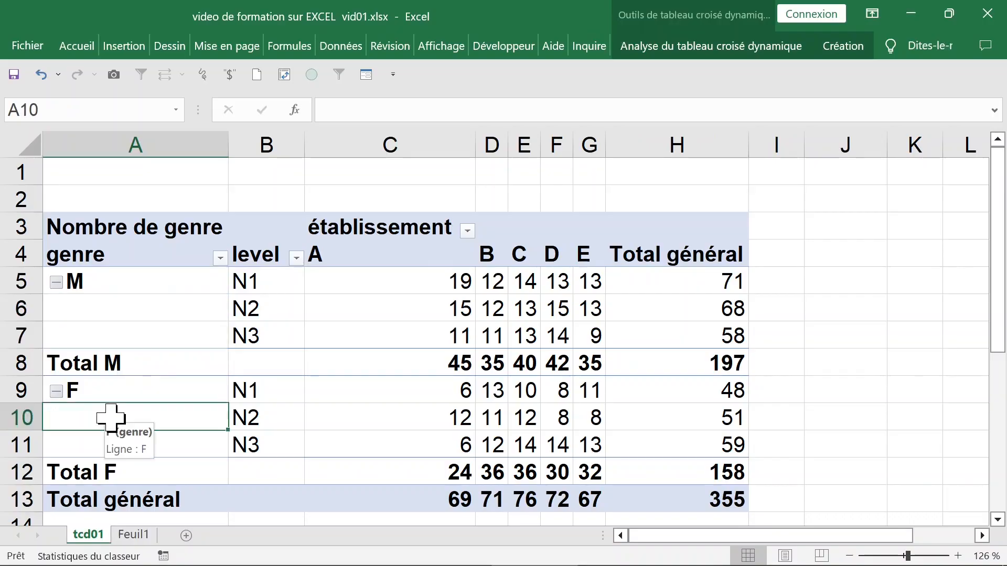
left_click(110, 442)
left_click(118, 421)
left_click(119, 441)
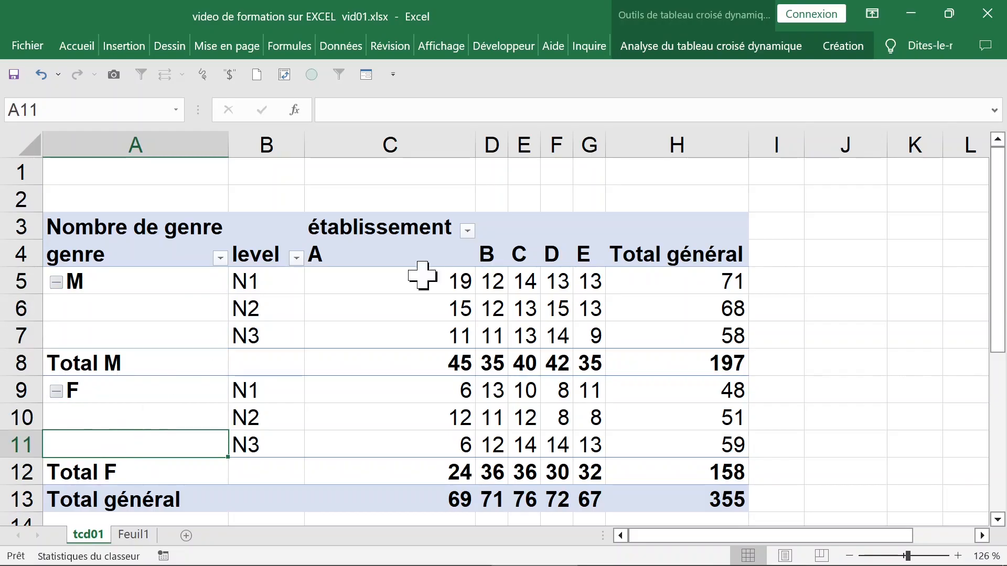
left_click(745, 48)
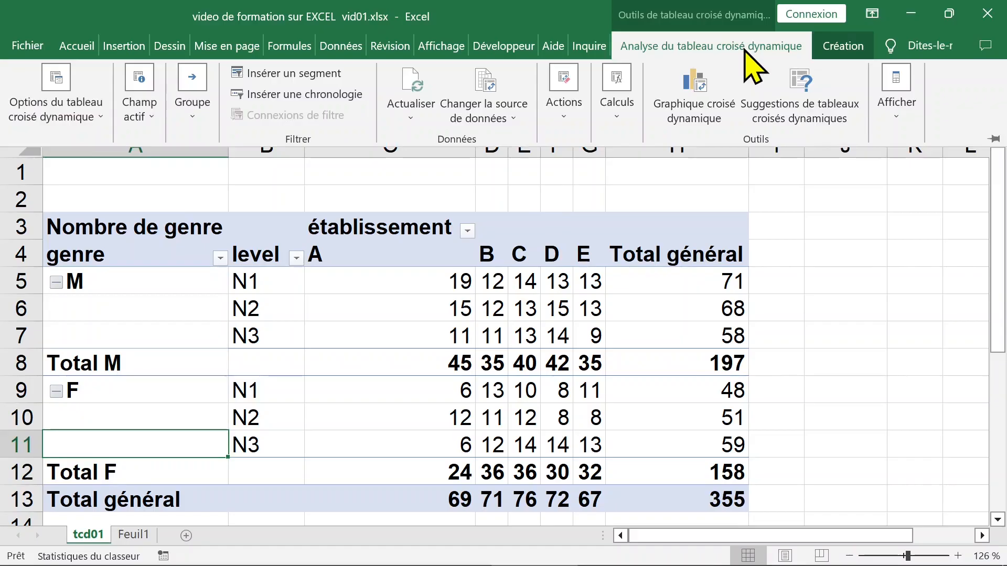
left_click(834, 47)
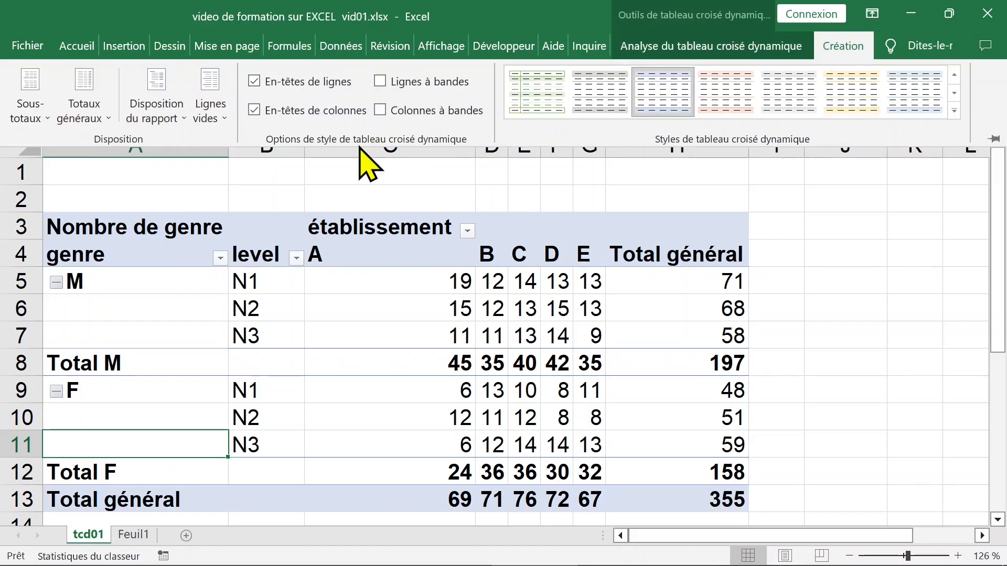
left_click(157, 113)
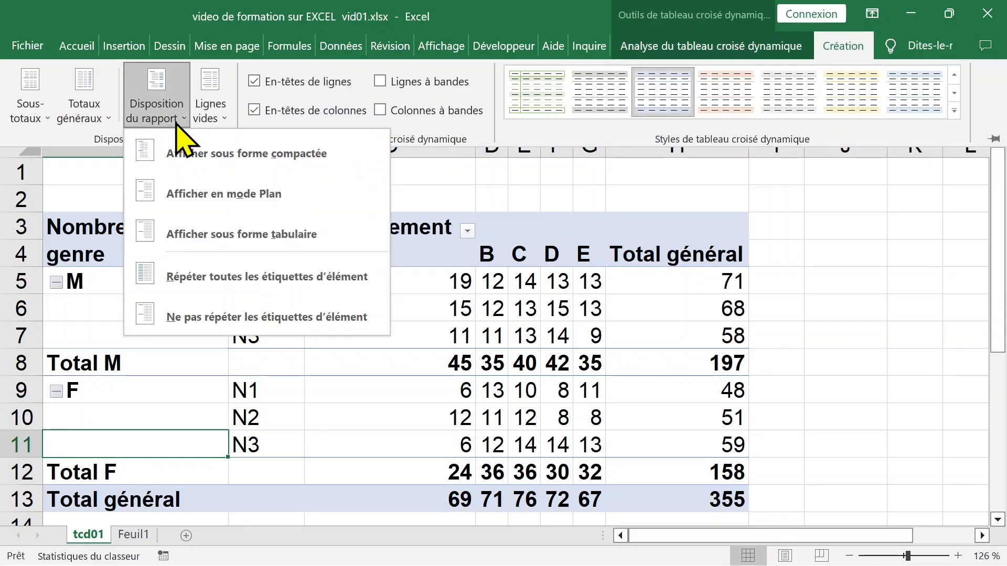
left_click(198, 283)
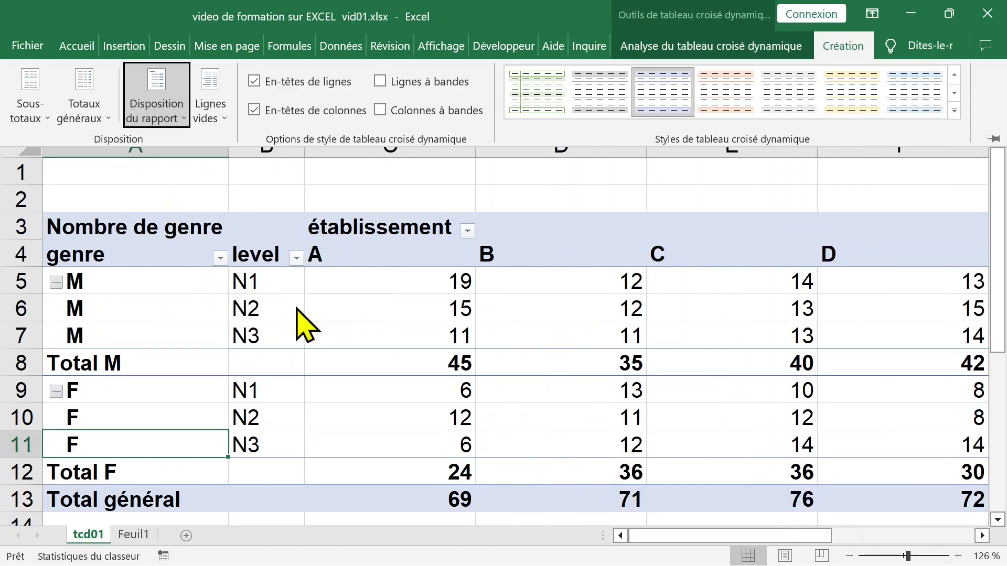
key("ctrl+F1")
Autofit all column widths of the sheet and check the count for M at level N2 in établissement A.
left_click(28, 136)
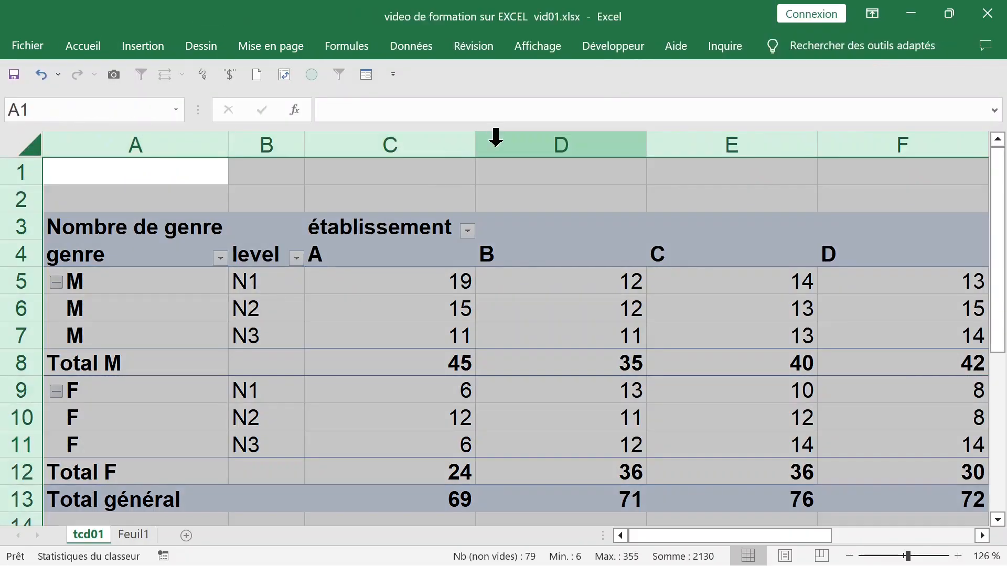
double_click(474, 143)
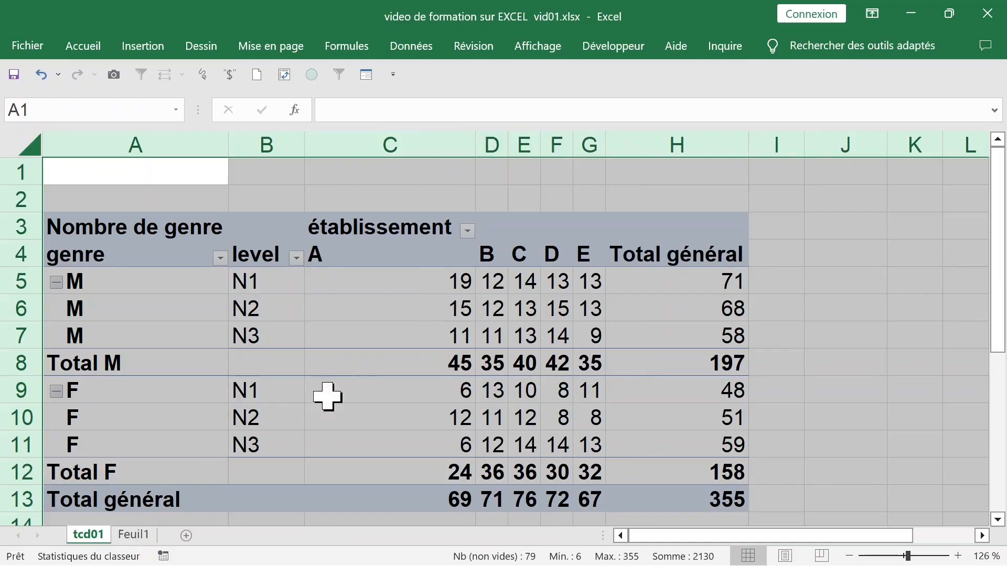
mouse_move(381, 349)
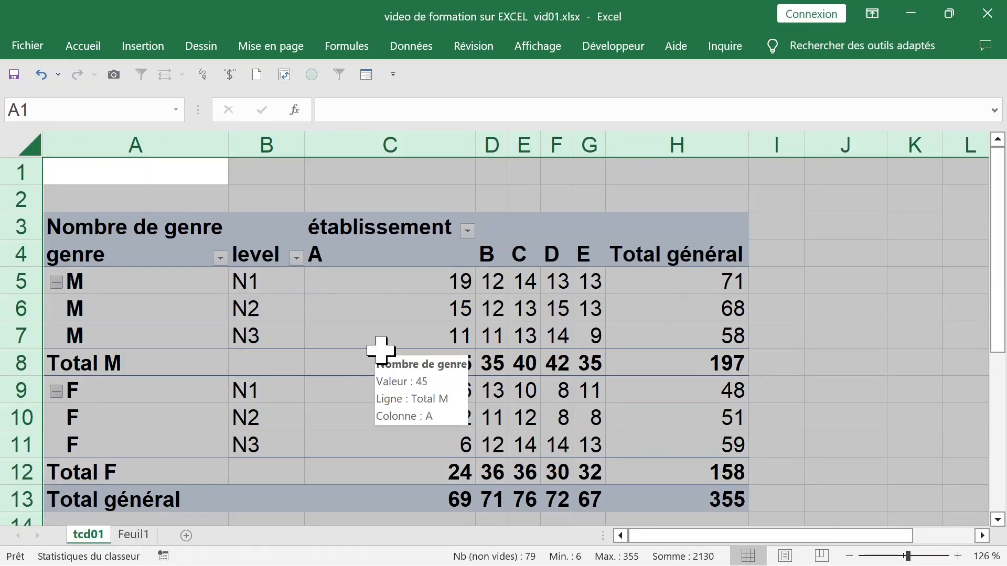
left_click(386, 308)
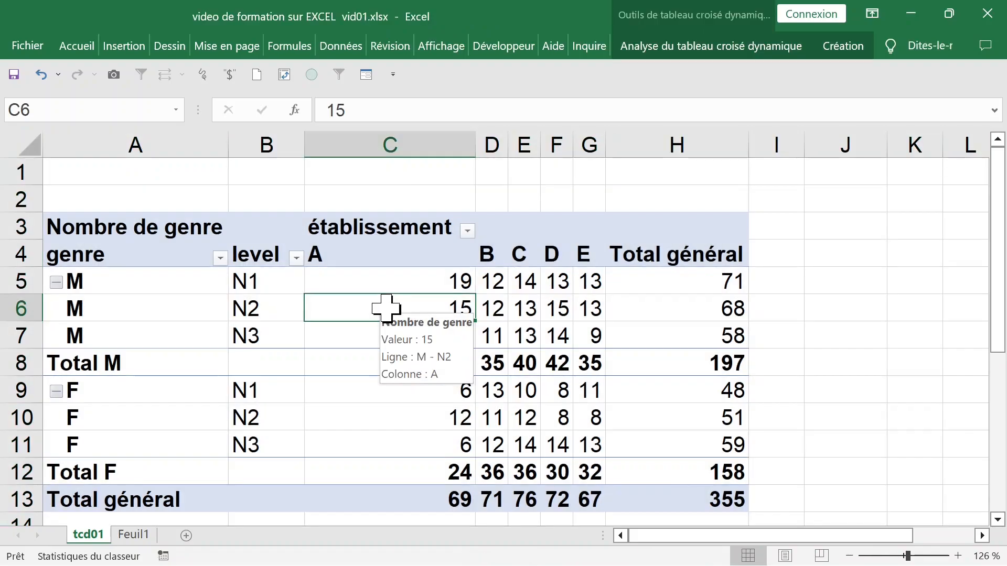
Display the pivot table's field list, move the level field from rows to the report filters, and close the list.
left_click(269, 283)
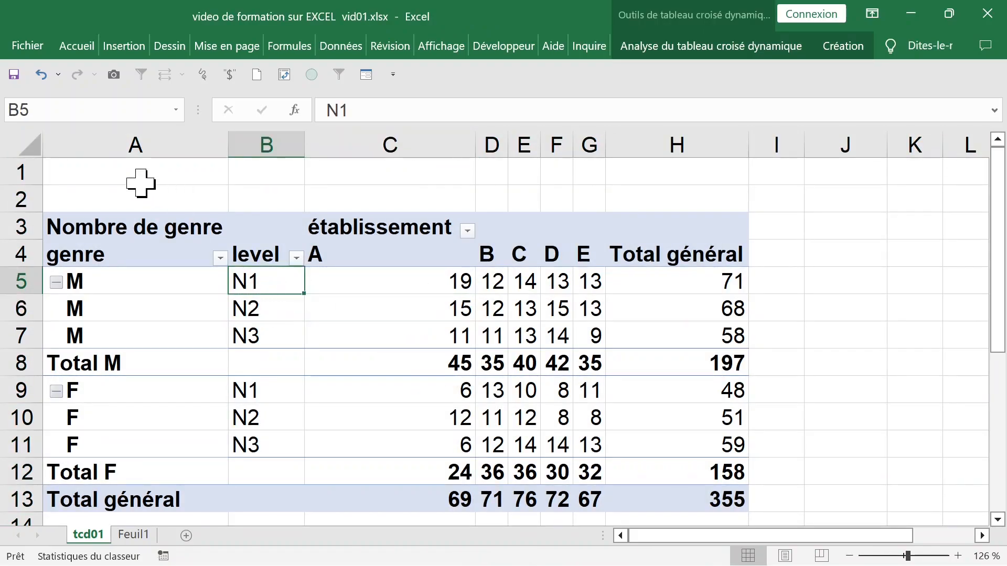
left_click(130, 168)
left_click(338, 280)
right_click(357, 284)
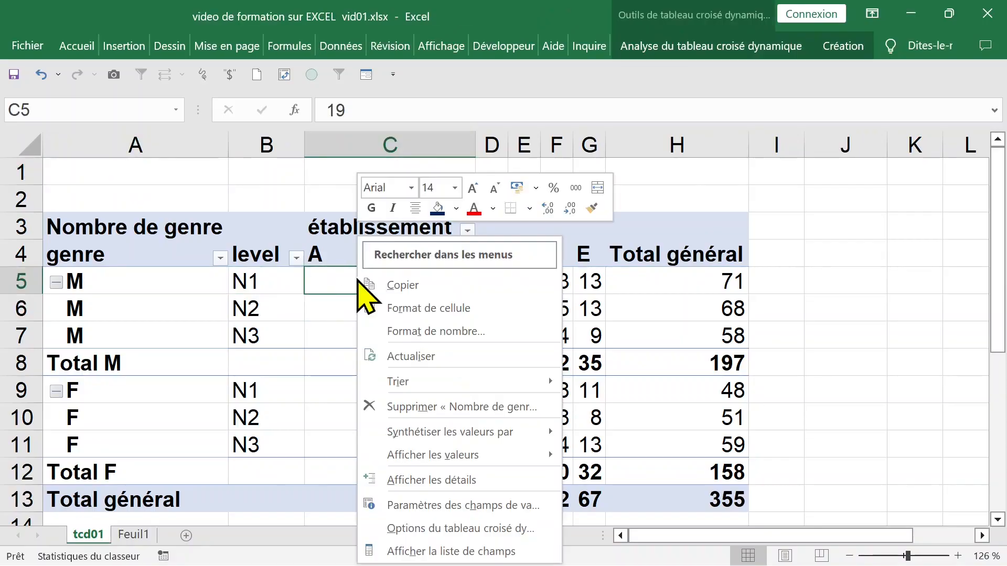
left_click(414, 550)
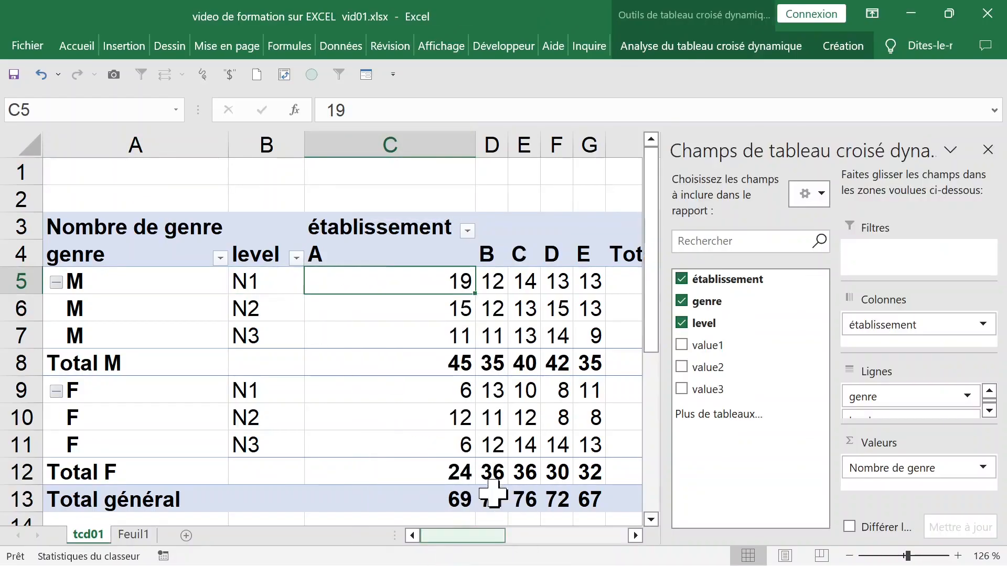
left_click_drag(912, 414, 895, 253)
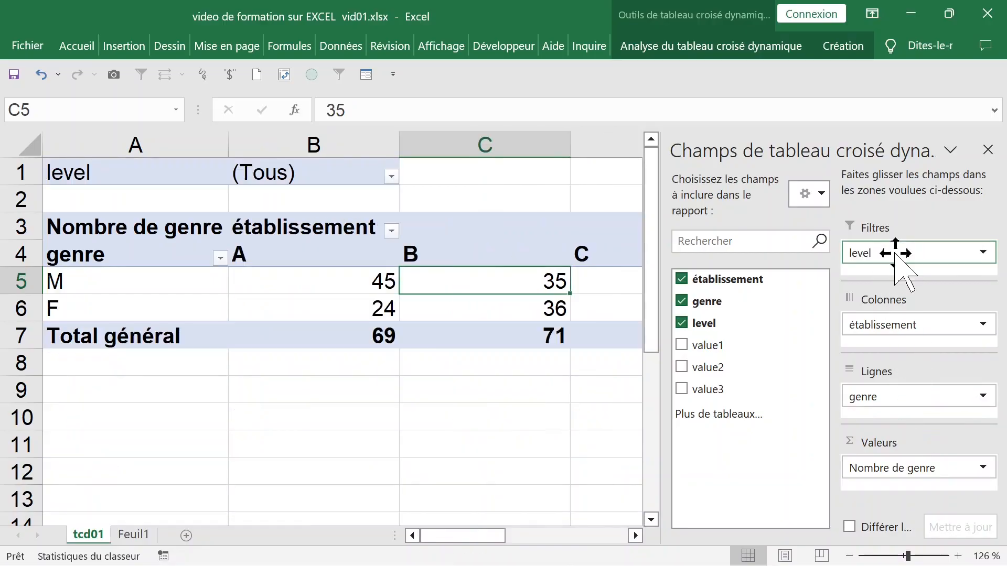
left_click(988, 150)
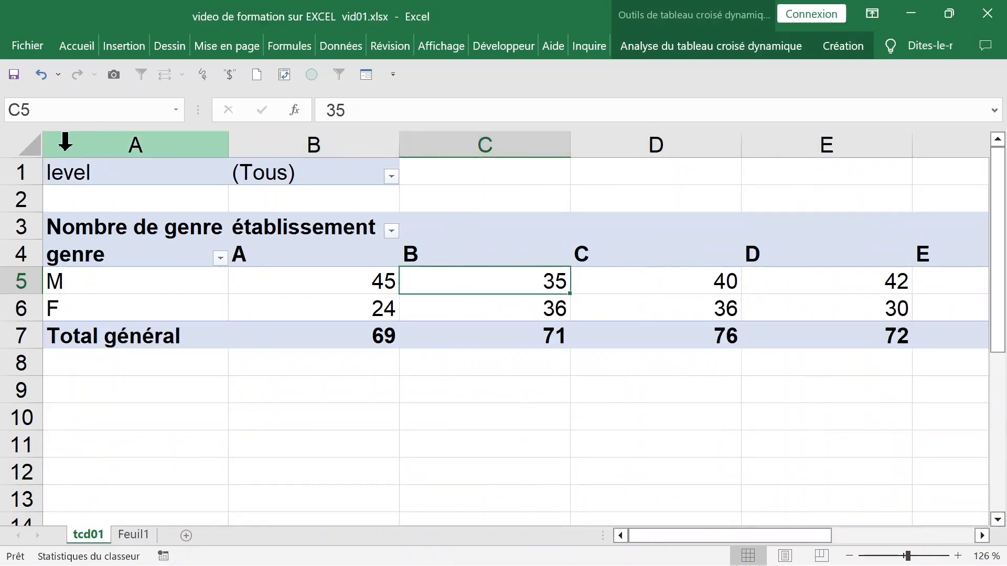
Autofit all column widths and review the genre counts by établissement beneath the level filter.
left_click(26, 143)
double_click(570, 146)
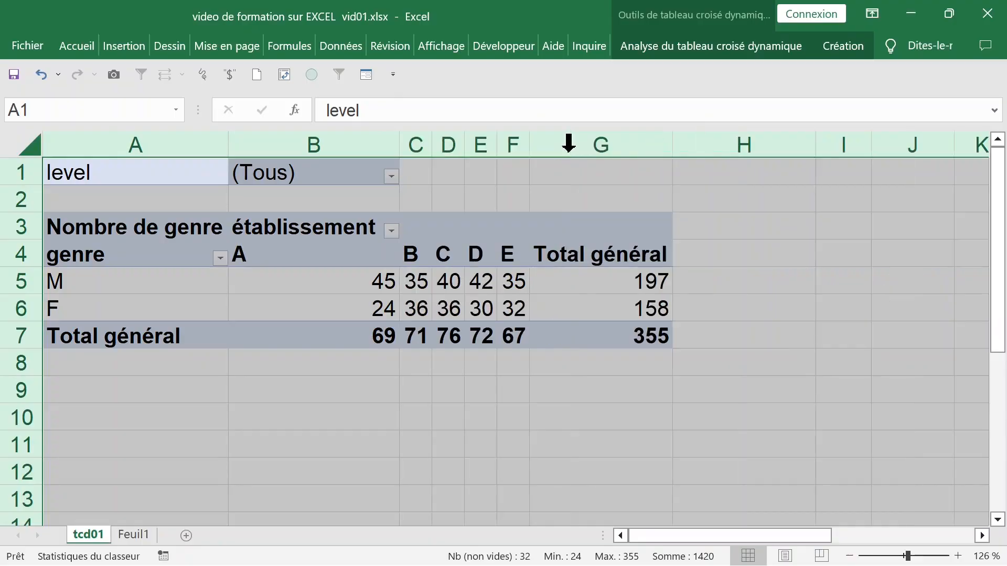
left_click(300, 190)
left_click(313, 173)
left_click_drag(369, 272, 606, 323)
Filter the pivot table to level N1 using the level report filter in B1.
left_click(292, 173)
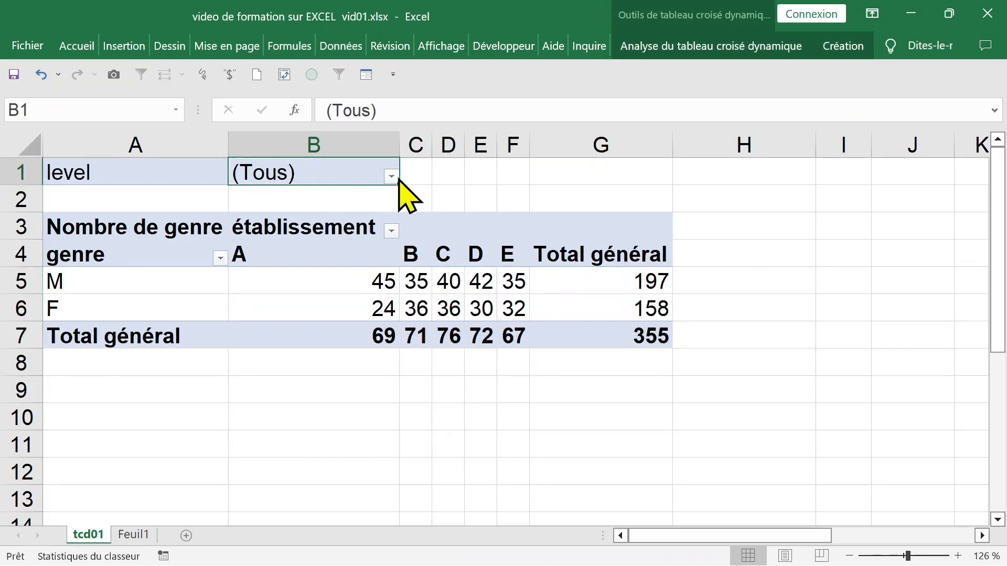
left_click(391, 178)
left_click(203, 241)
left_click(282, 425)
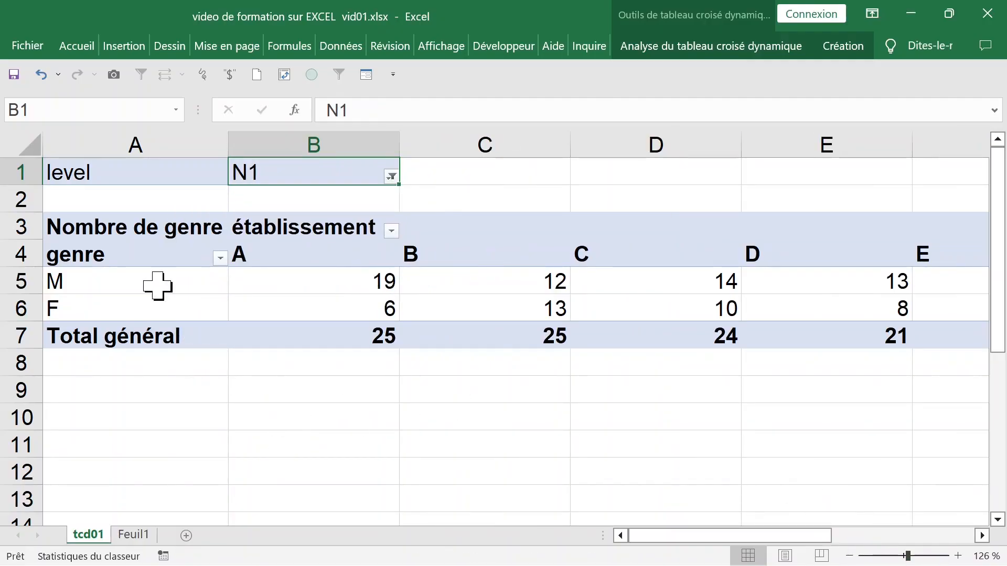
Display the field list, place établissement in rows and genre in columns, and close the list.
left_click(292, 252)
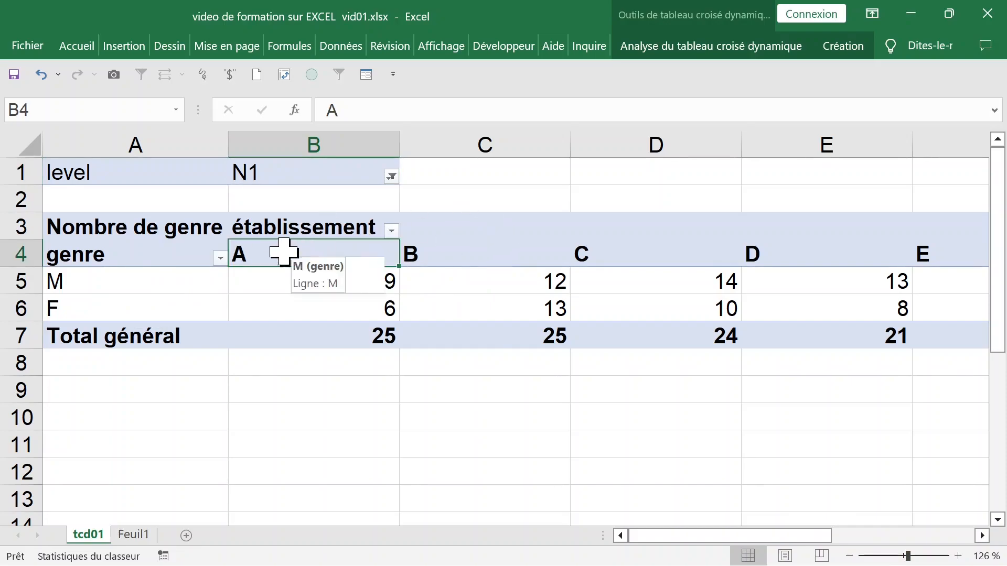
left_click(21, 253)
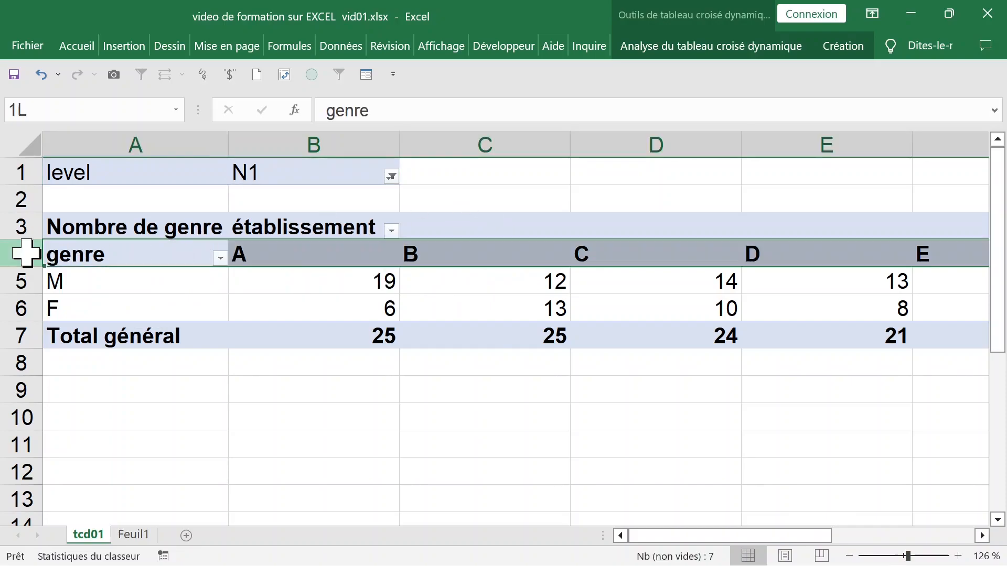
left_click(303, 257)
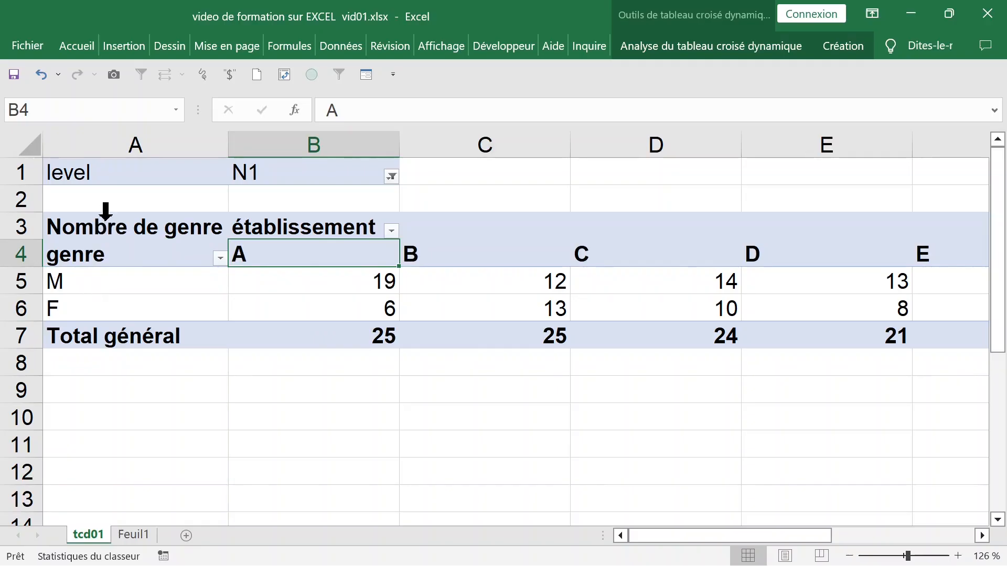
left_click(182, 264)
left_click(173, 283)
right_click(173, 283)
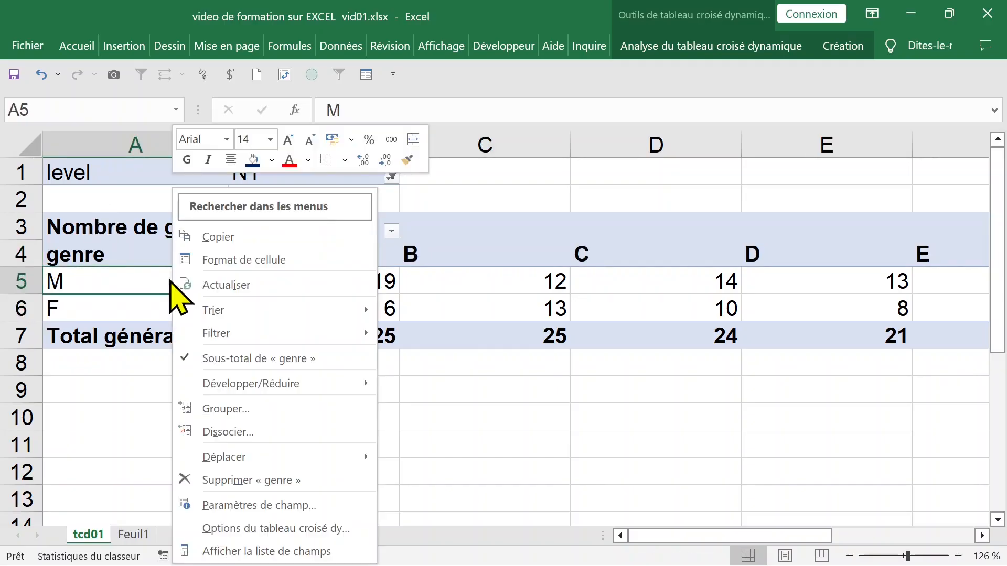
left_click(240, 549)
mouse_move(882, 325)
left_mouse_down()
mouse_move(921, 425)
mouse_move(891, 388)
mouse_move(905, 346)
mouse_move(891, 331)
left_mouse_up()
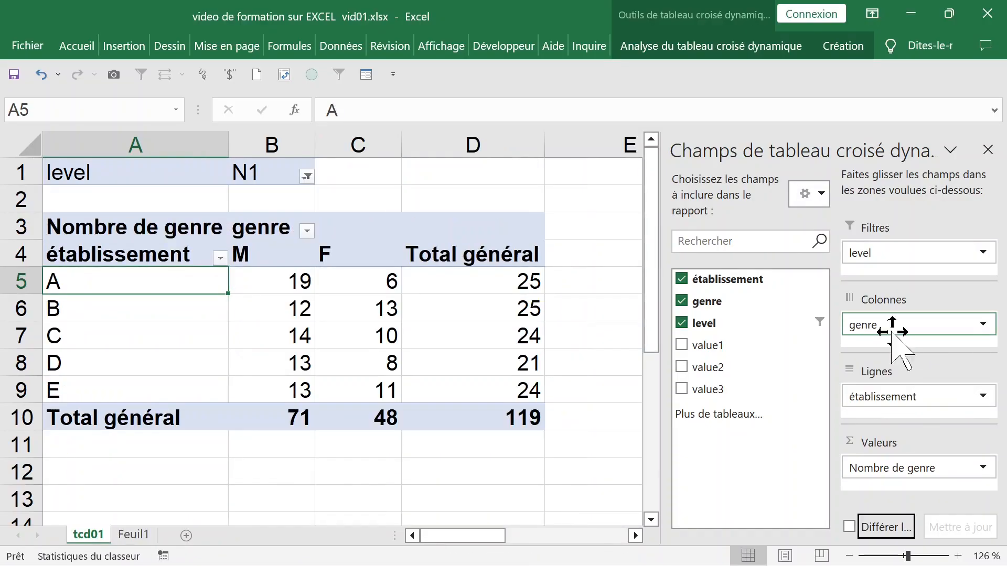
left_click(988, 150)
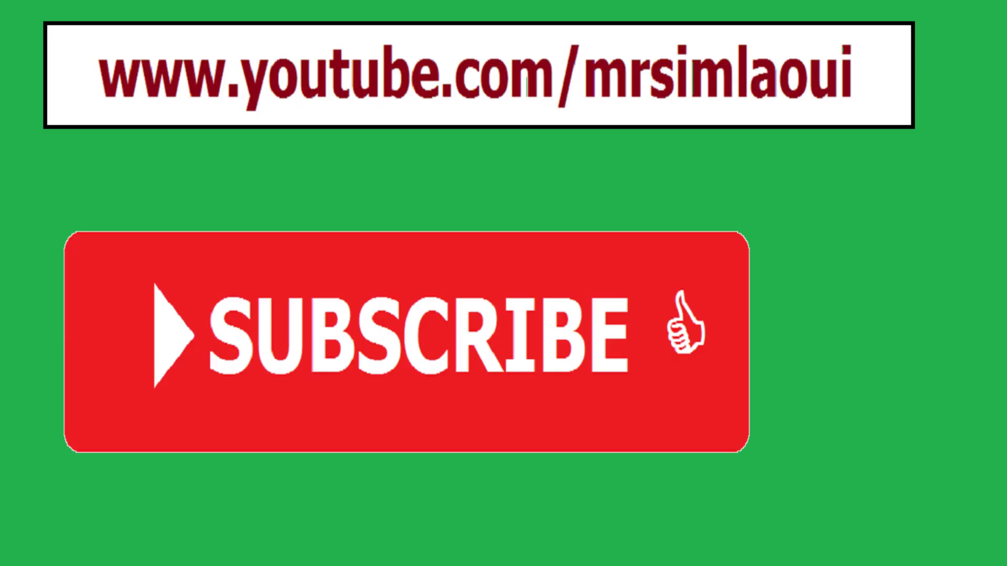